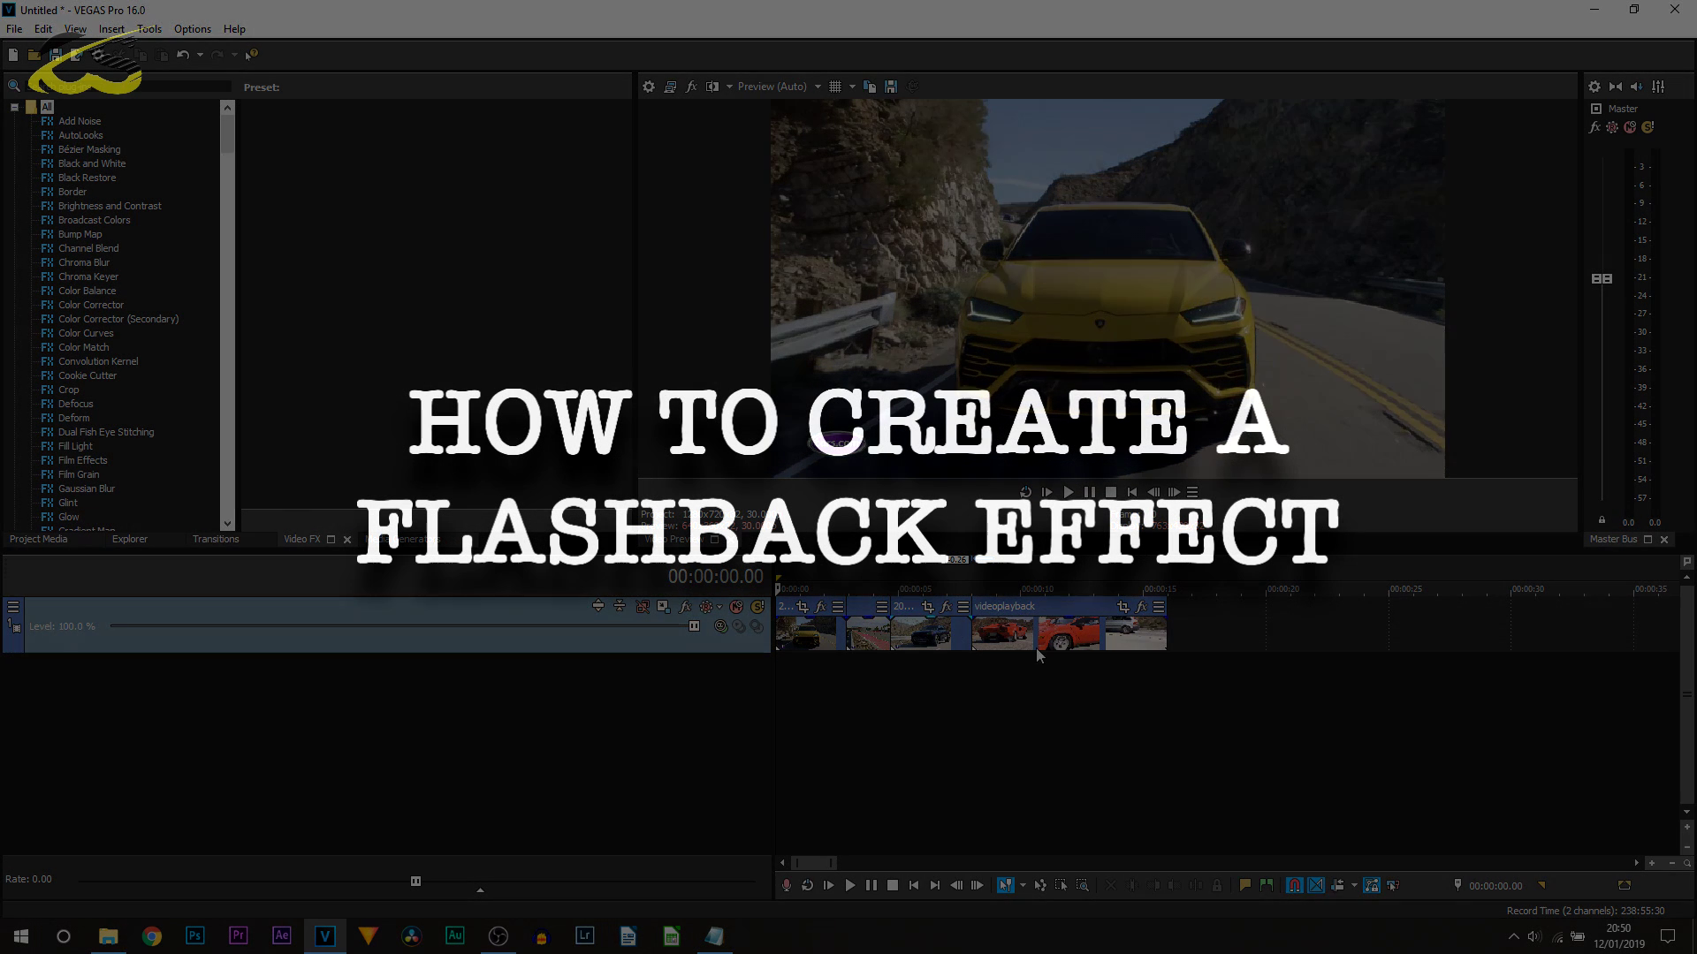
- Preview the opening clips to locate the cut from the blue Urus to the red car
left_click_drag(850, 677, 950, 676)
left_click(1047, 495)
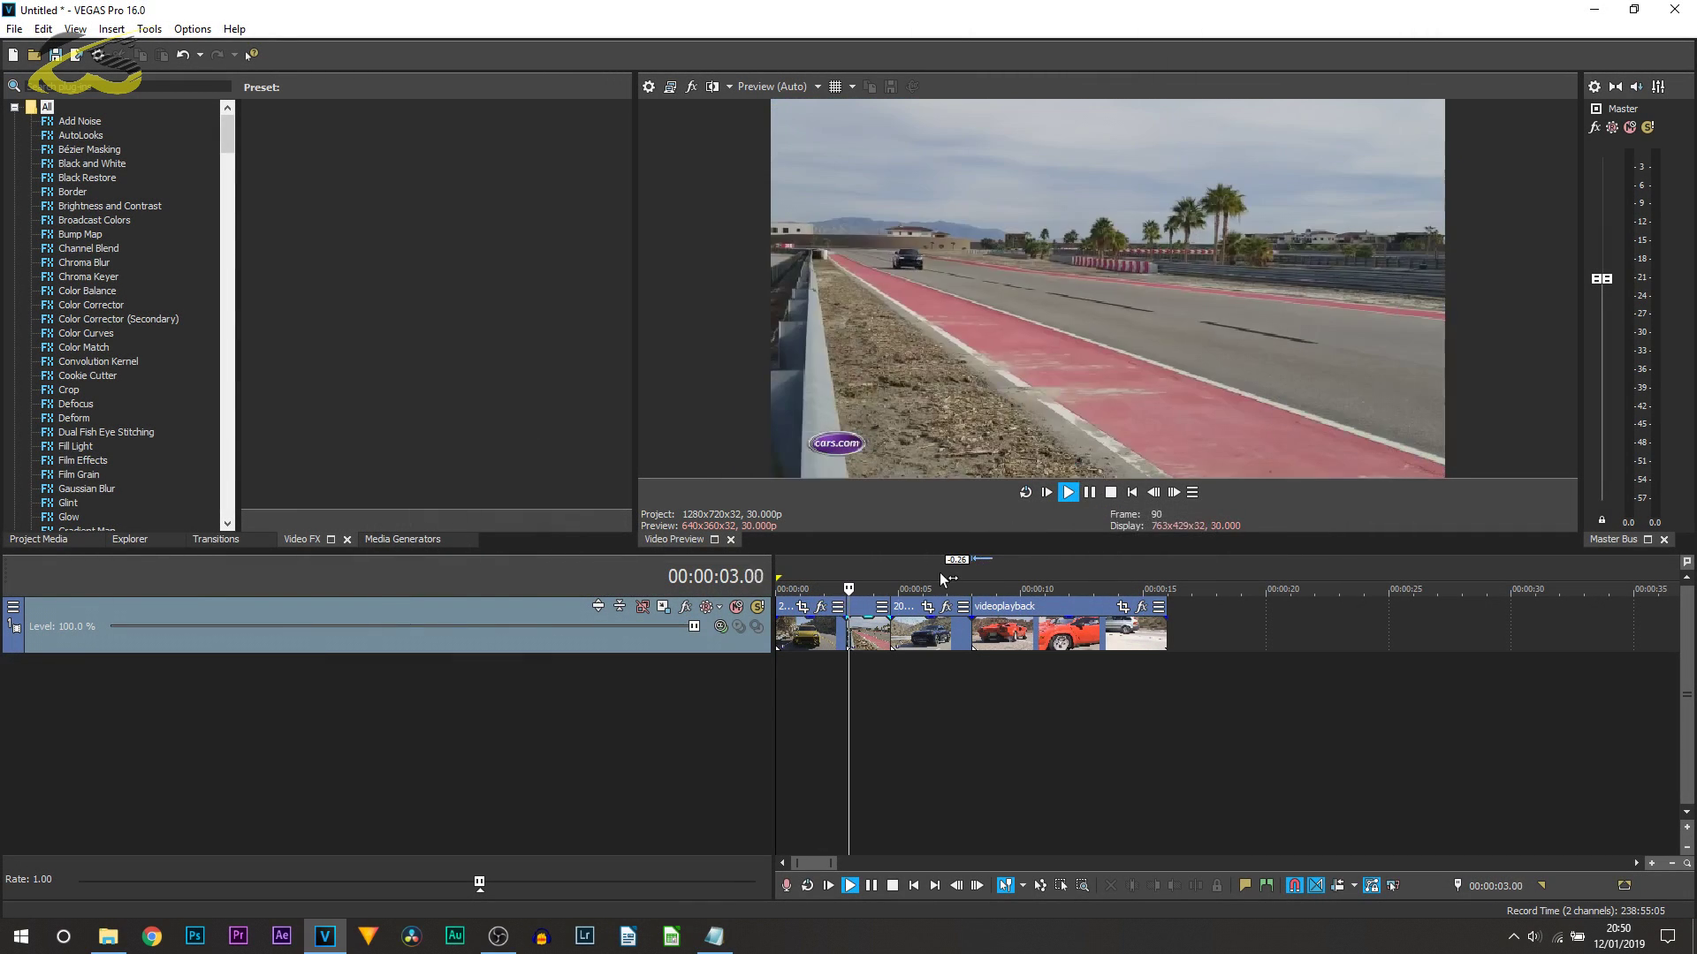
left_click(951, 565)
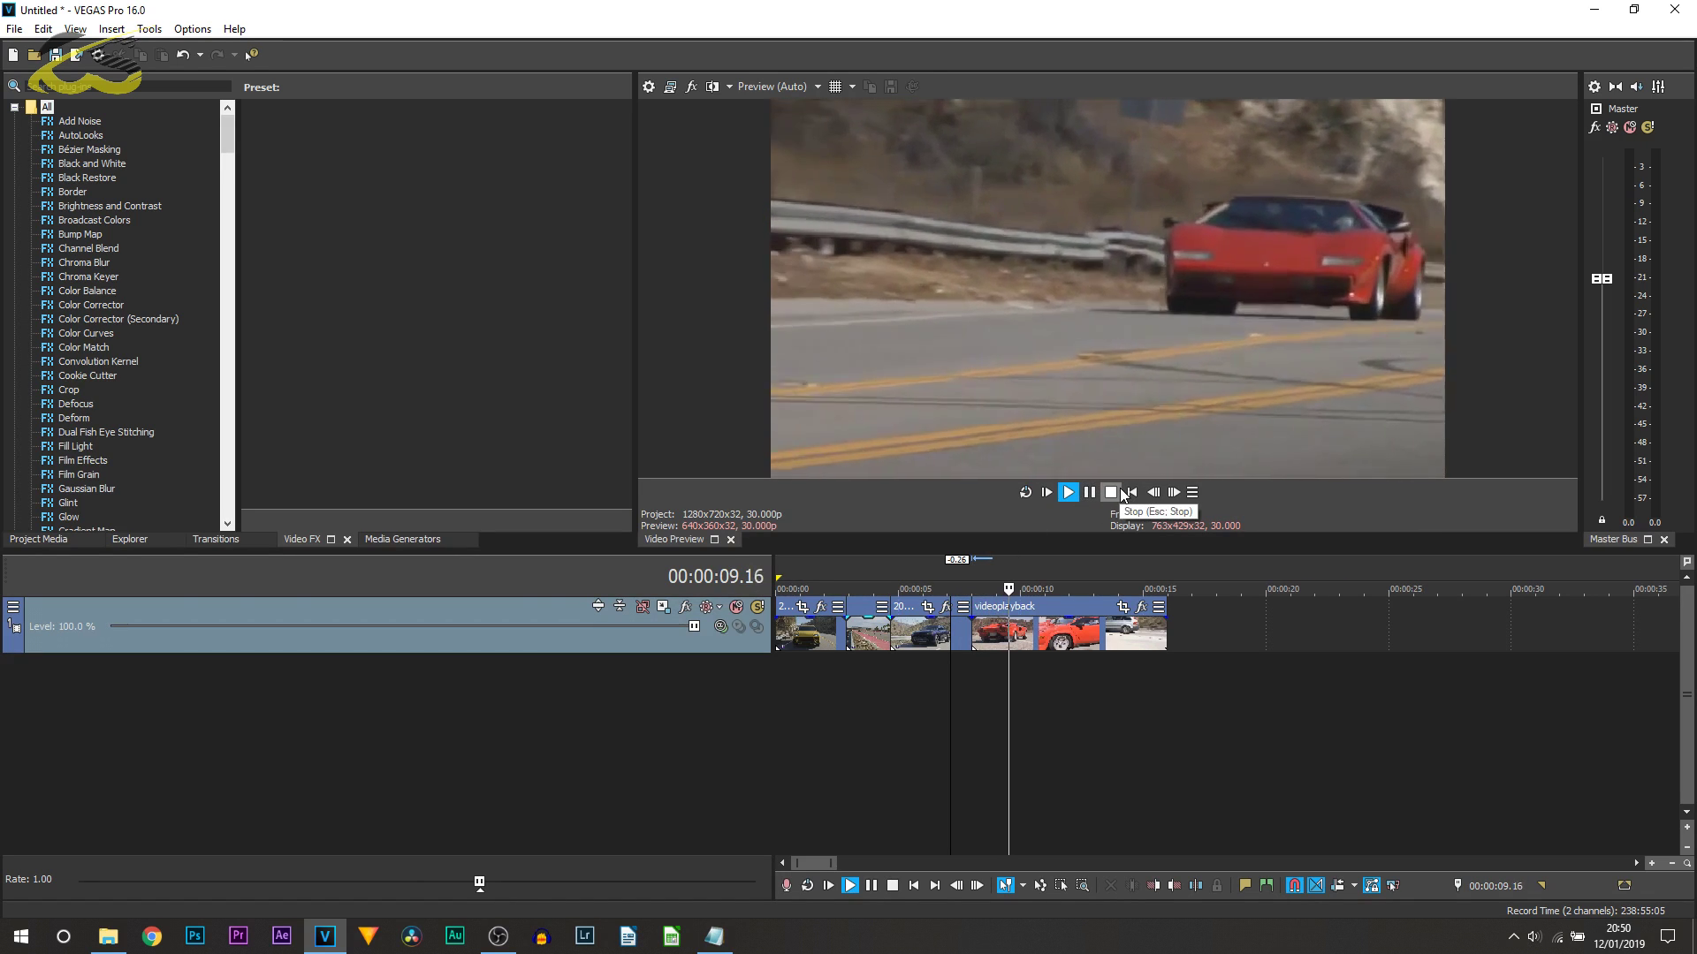
key("space")
left_click(969, 689)
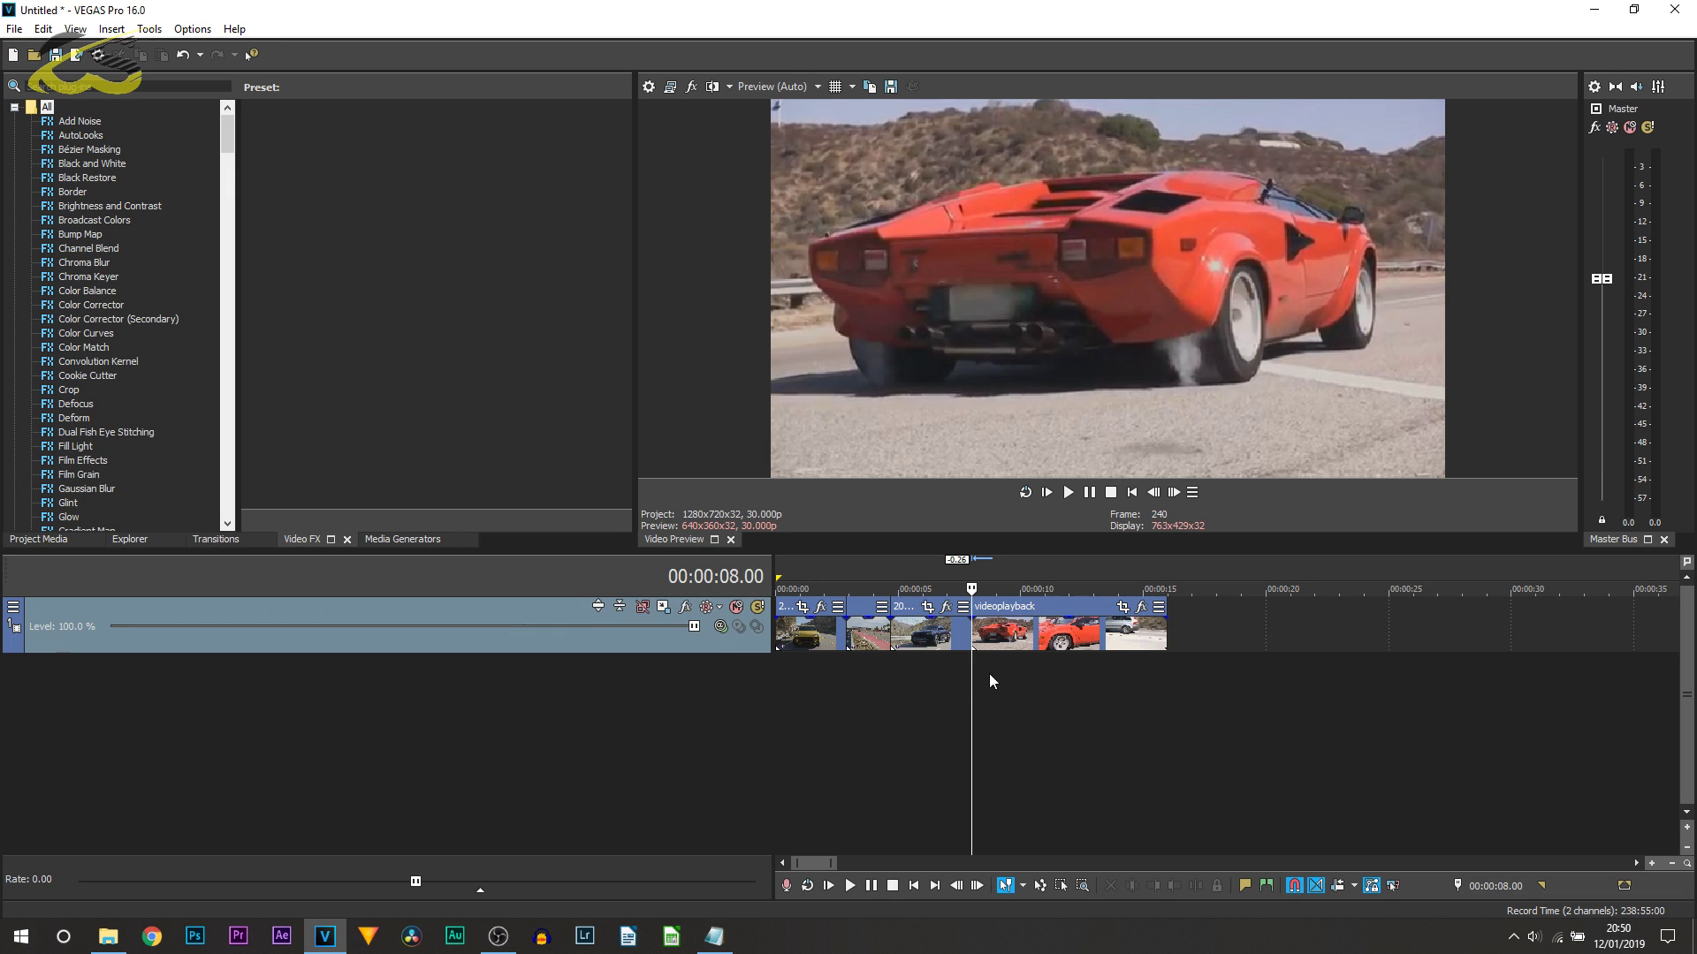
left_click(956, 685)
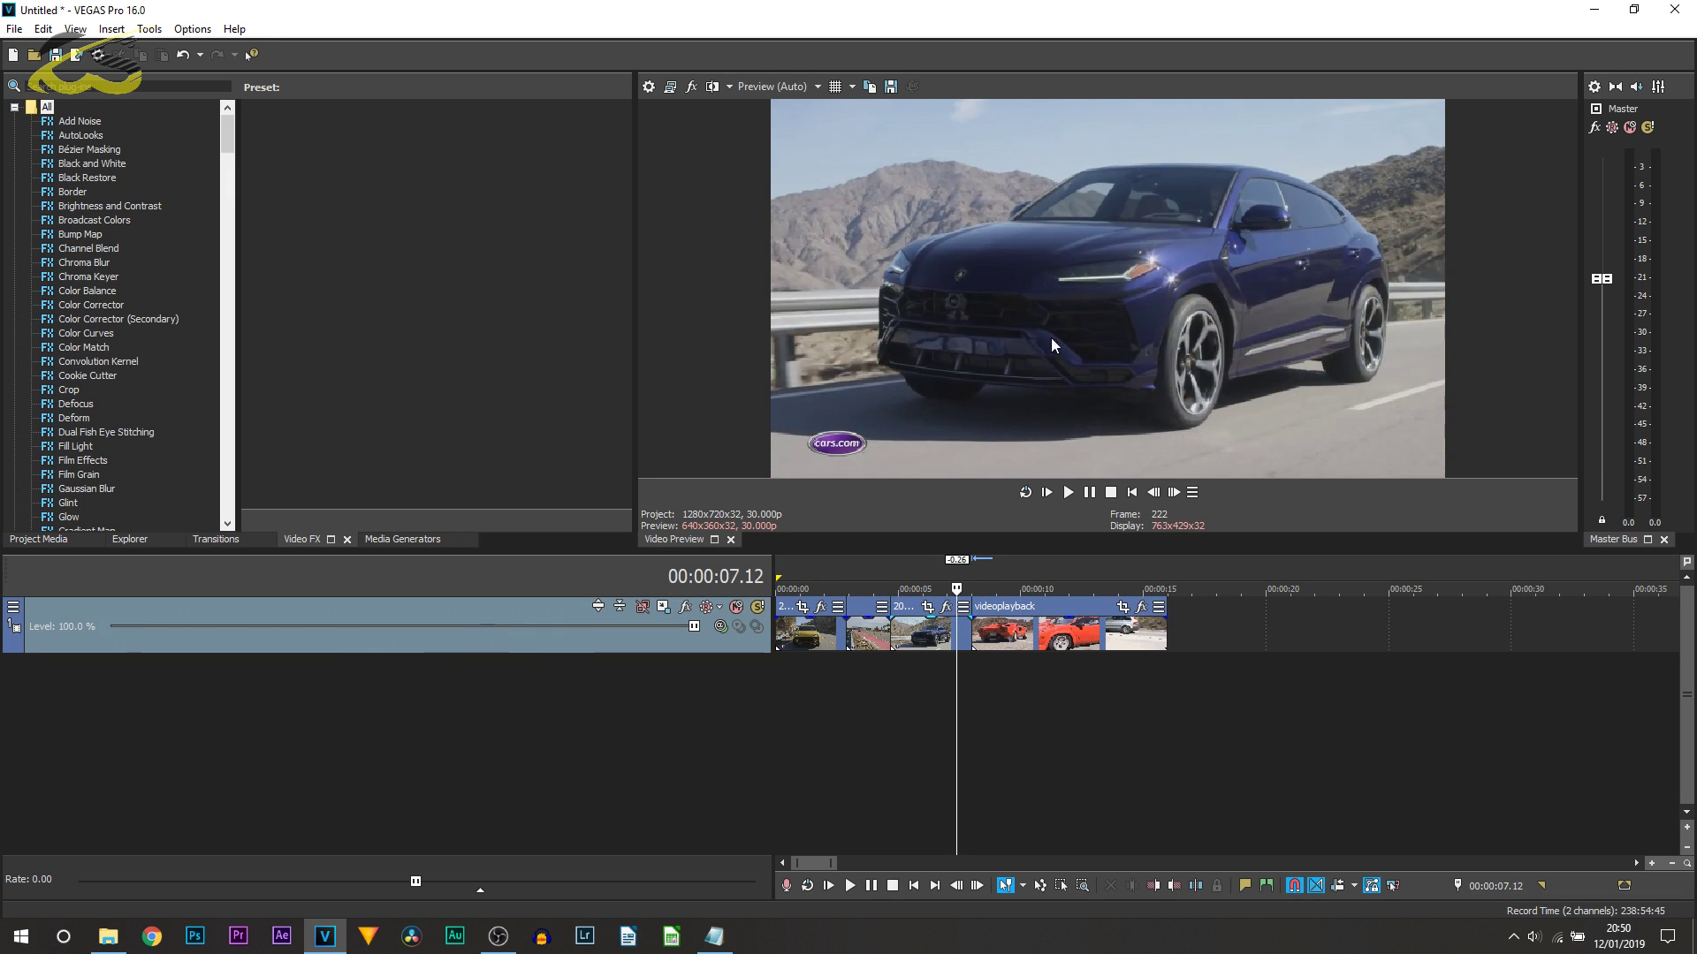
left_click(991, 706)
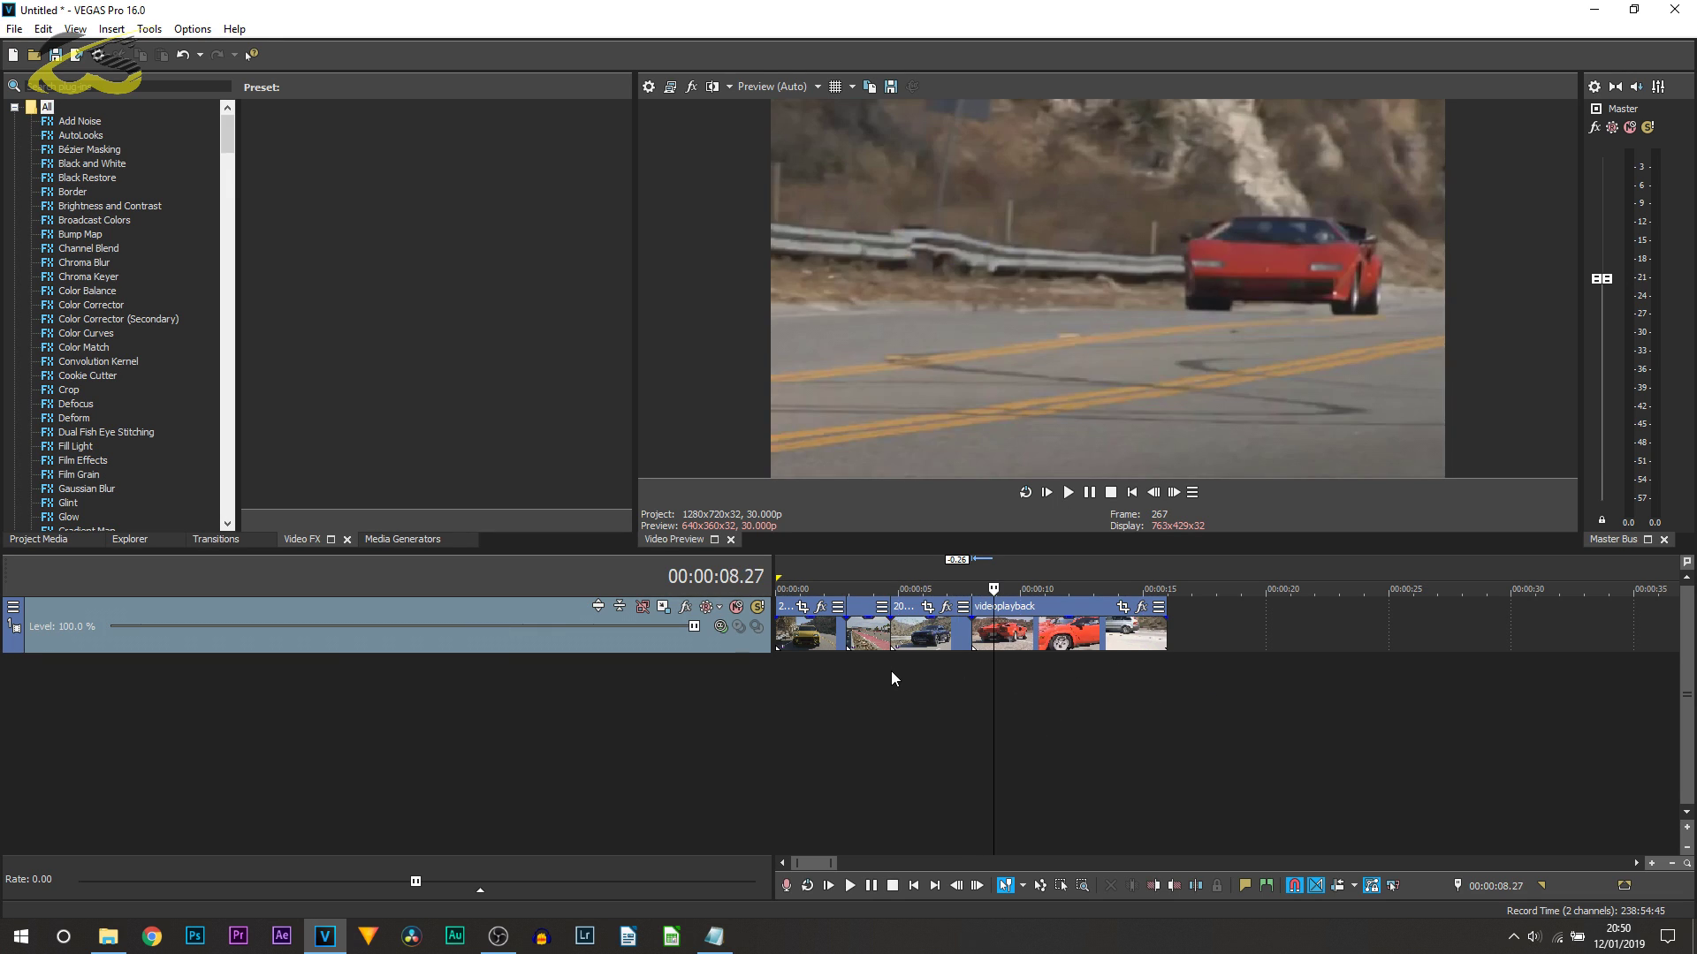
- Drop the Default Flash transition onto the junction between the two car clips
left_click(226, 541)
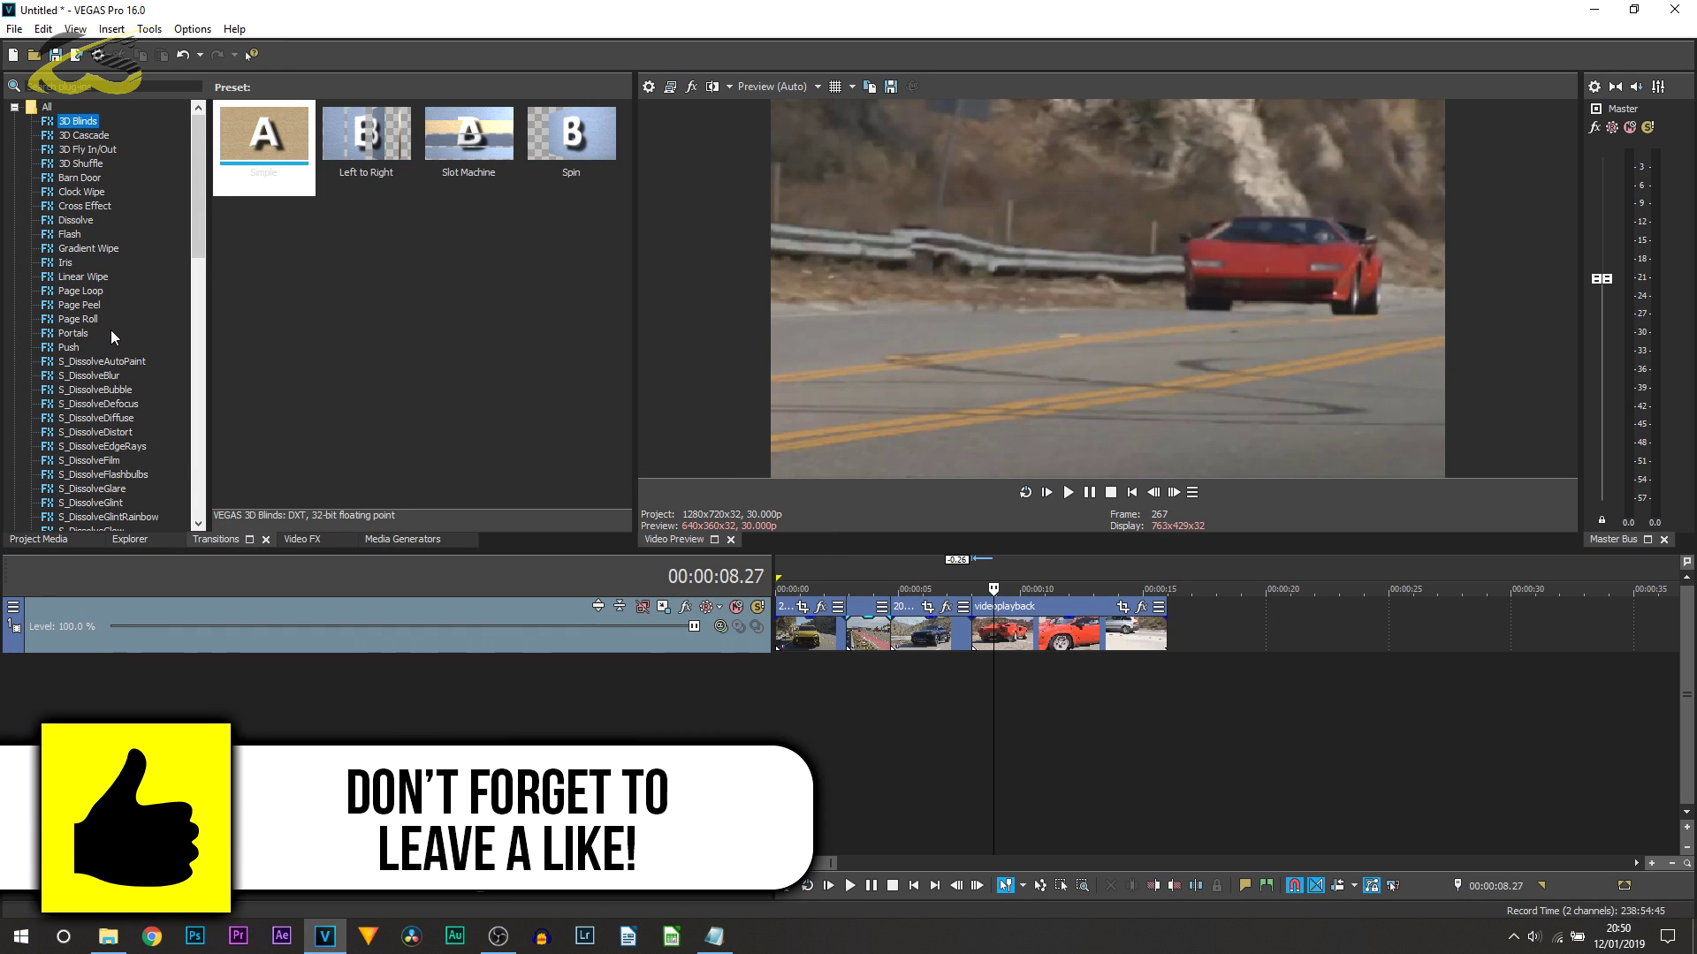
left_click(70, 235)
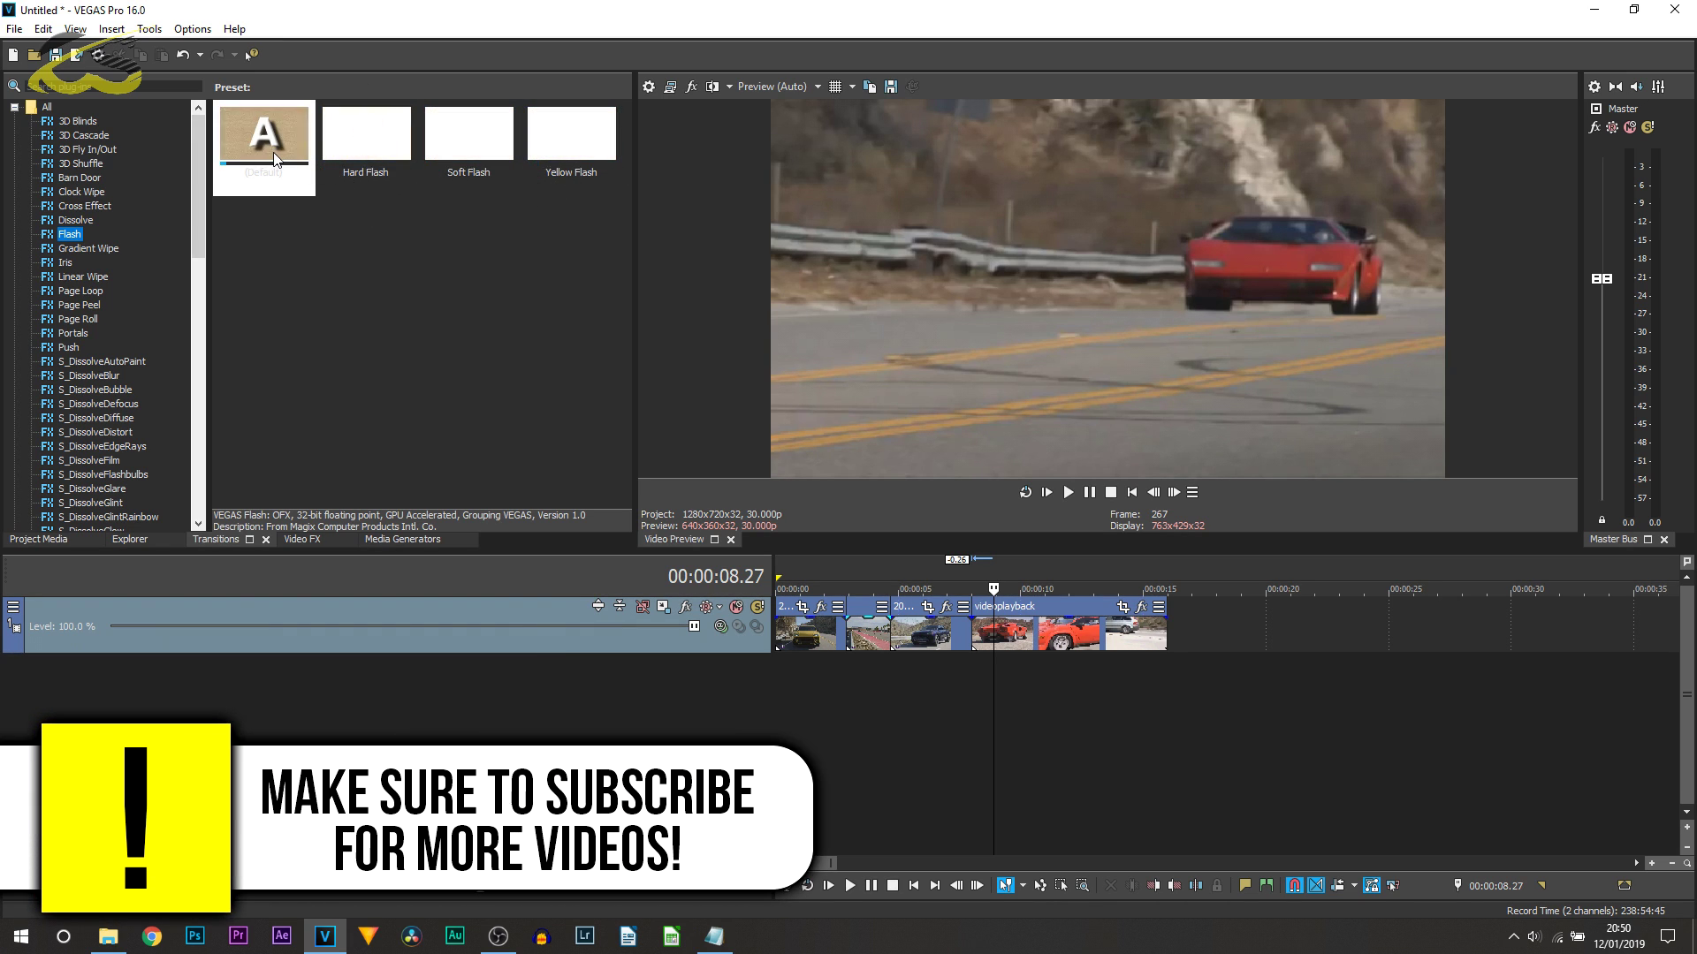
left_click_drag(274, 159, 968, 627)
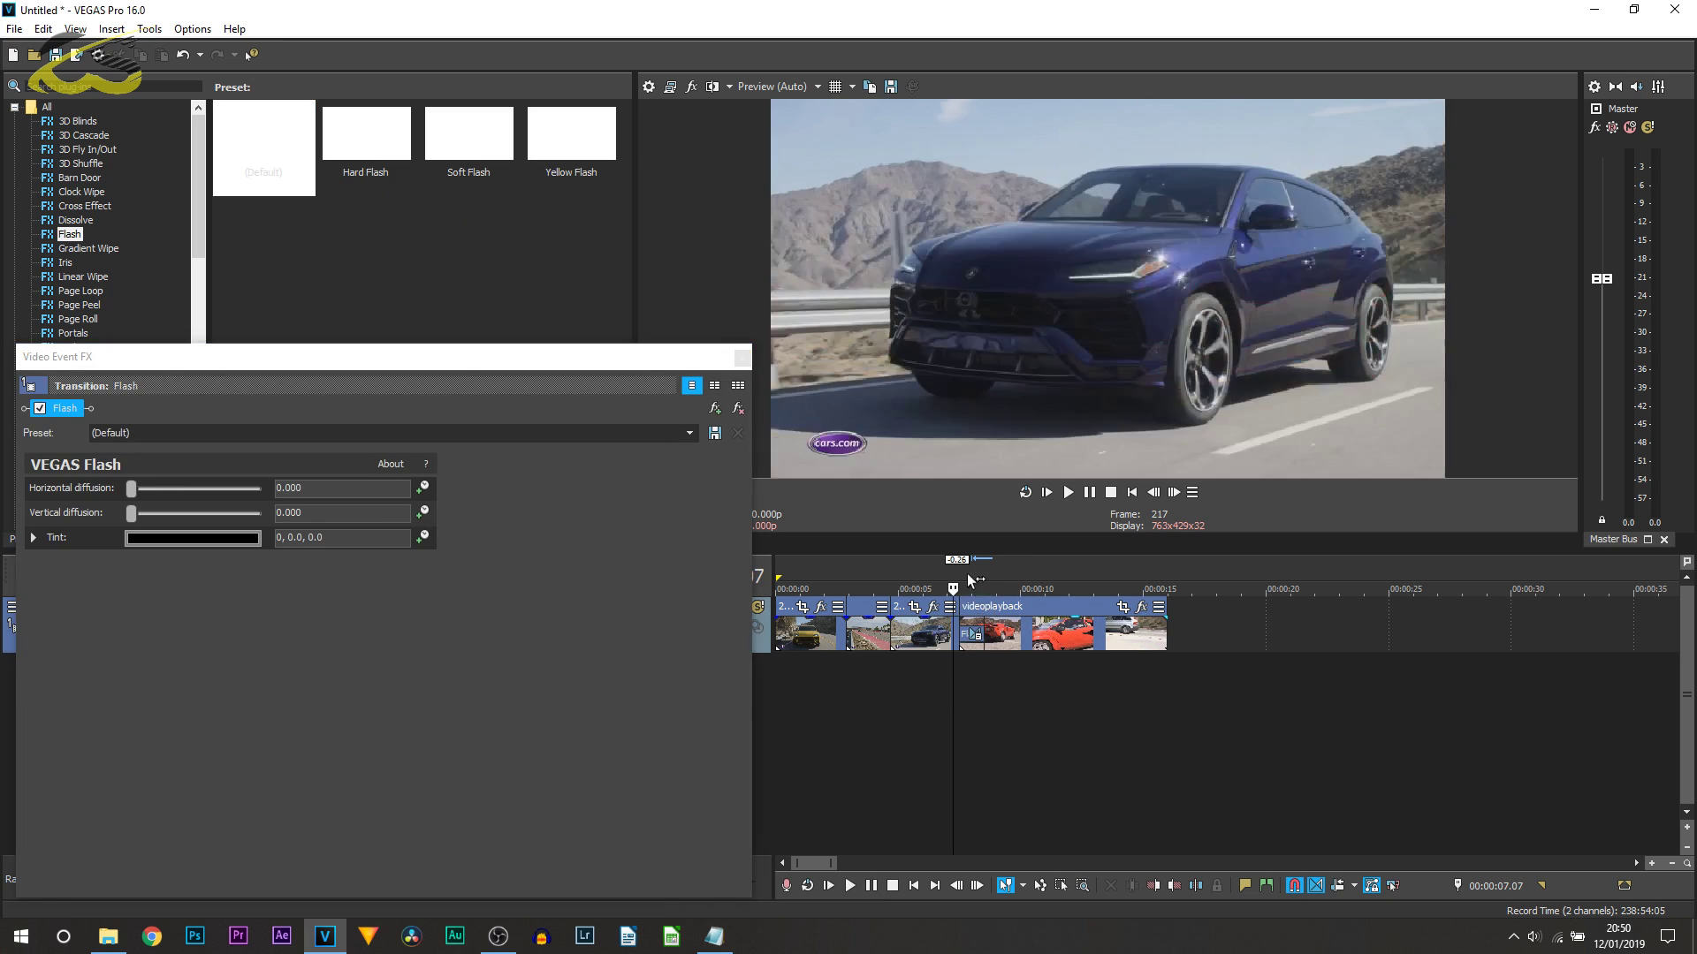
left_click(742, 357)
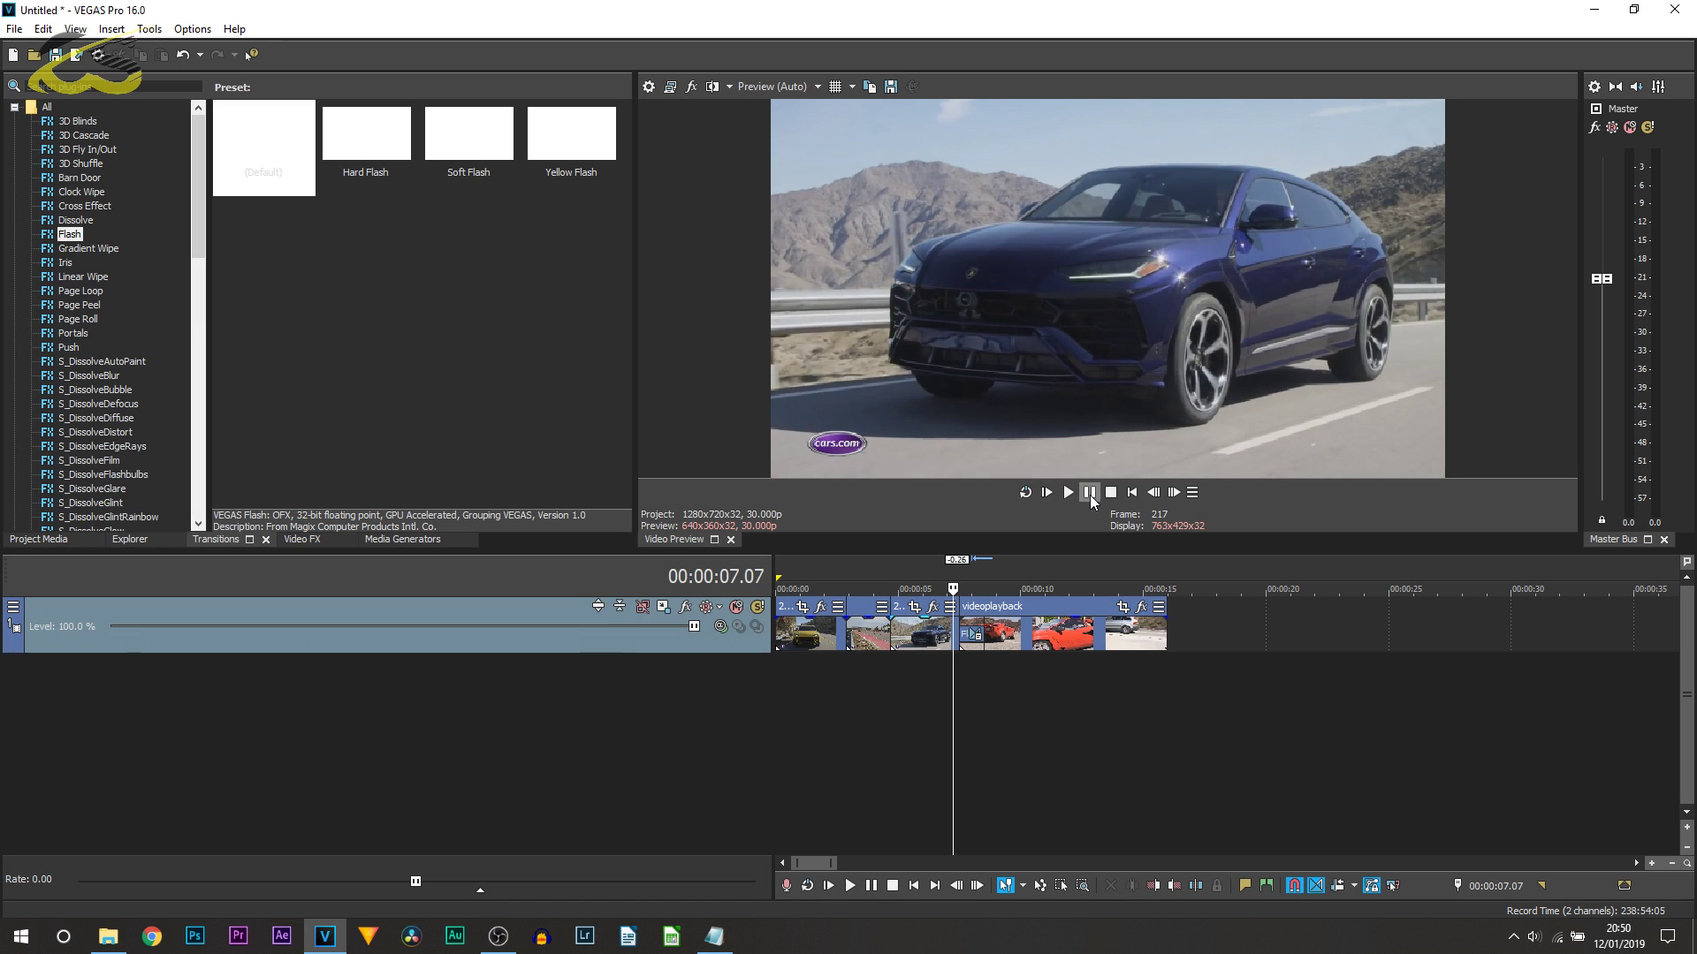
- Play back the new Flash transition to check its white wash
left_click(1068, 492)
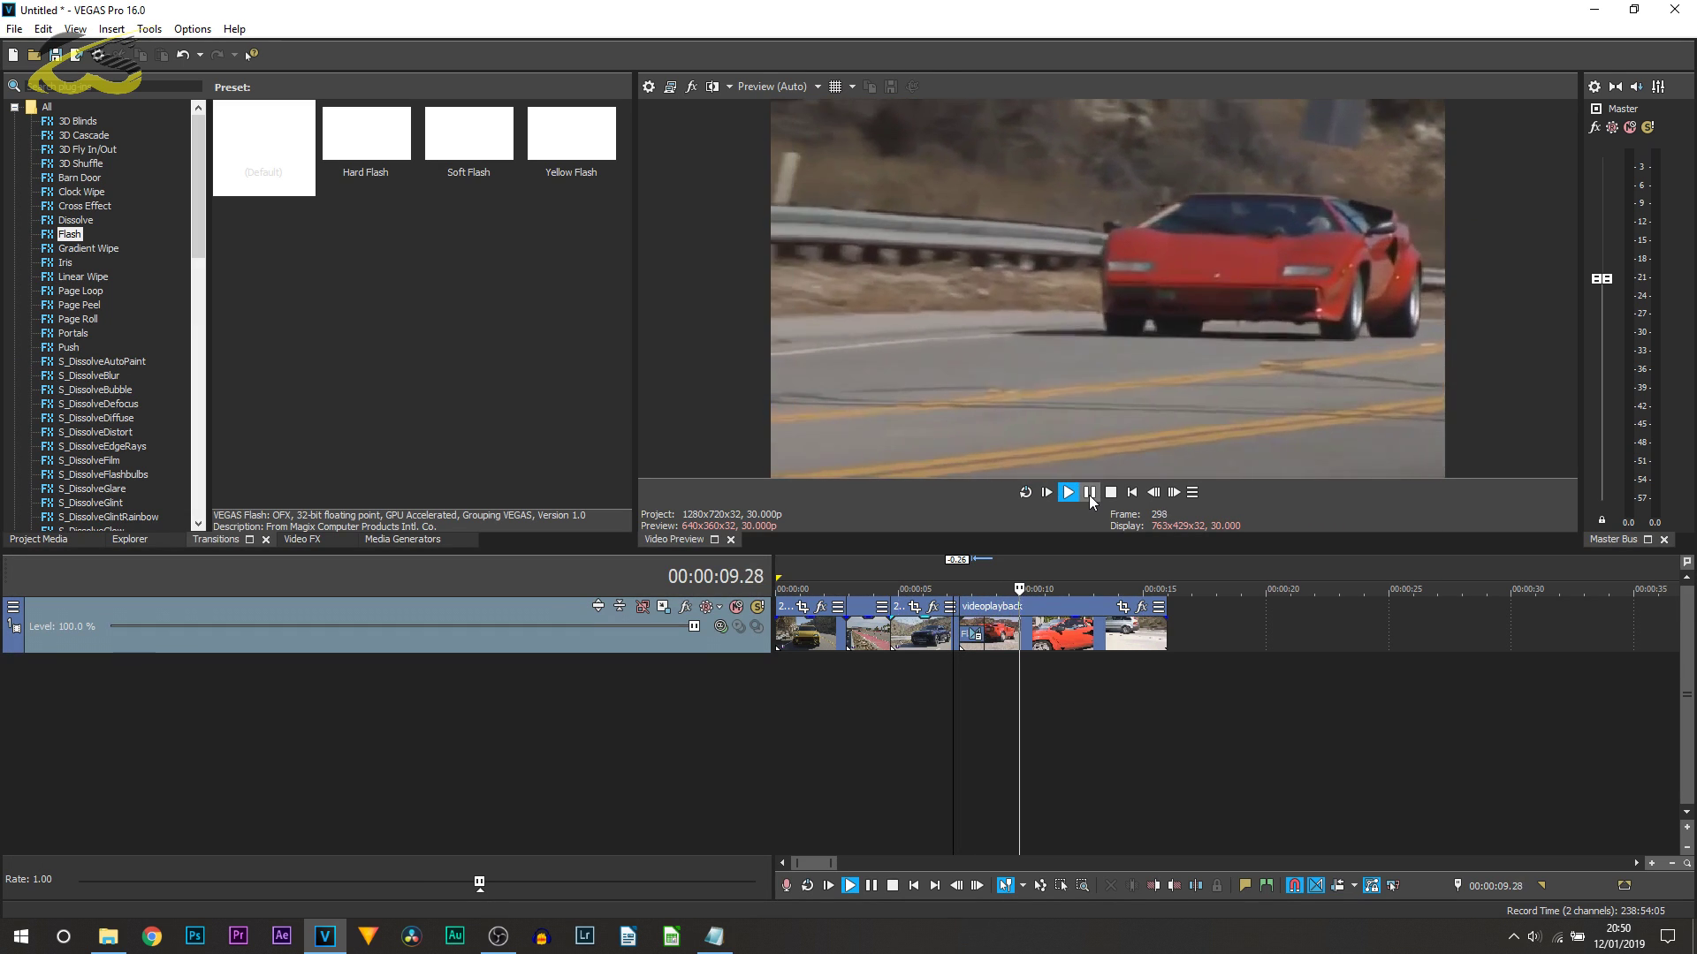
left_click(958, 709)
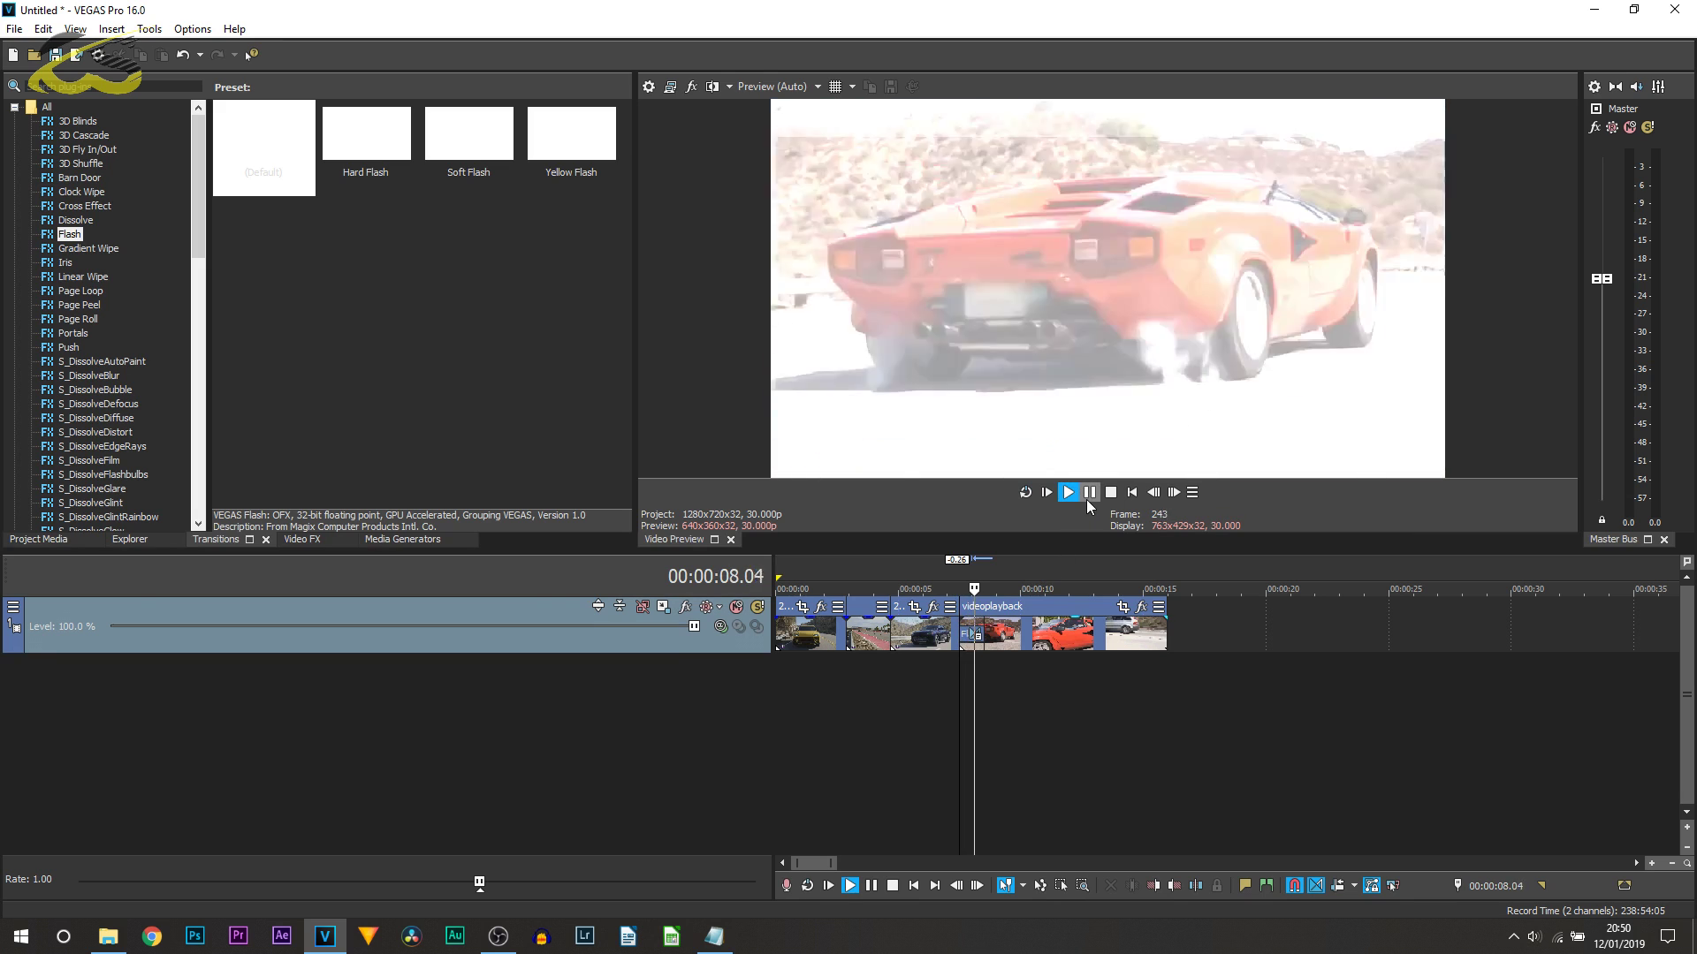
left_click(1089, 492)
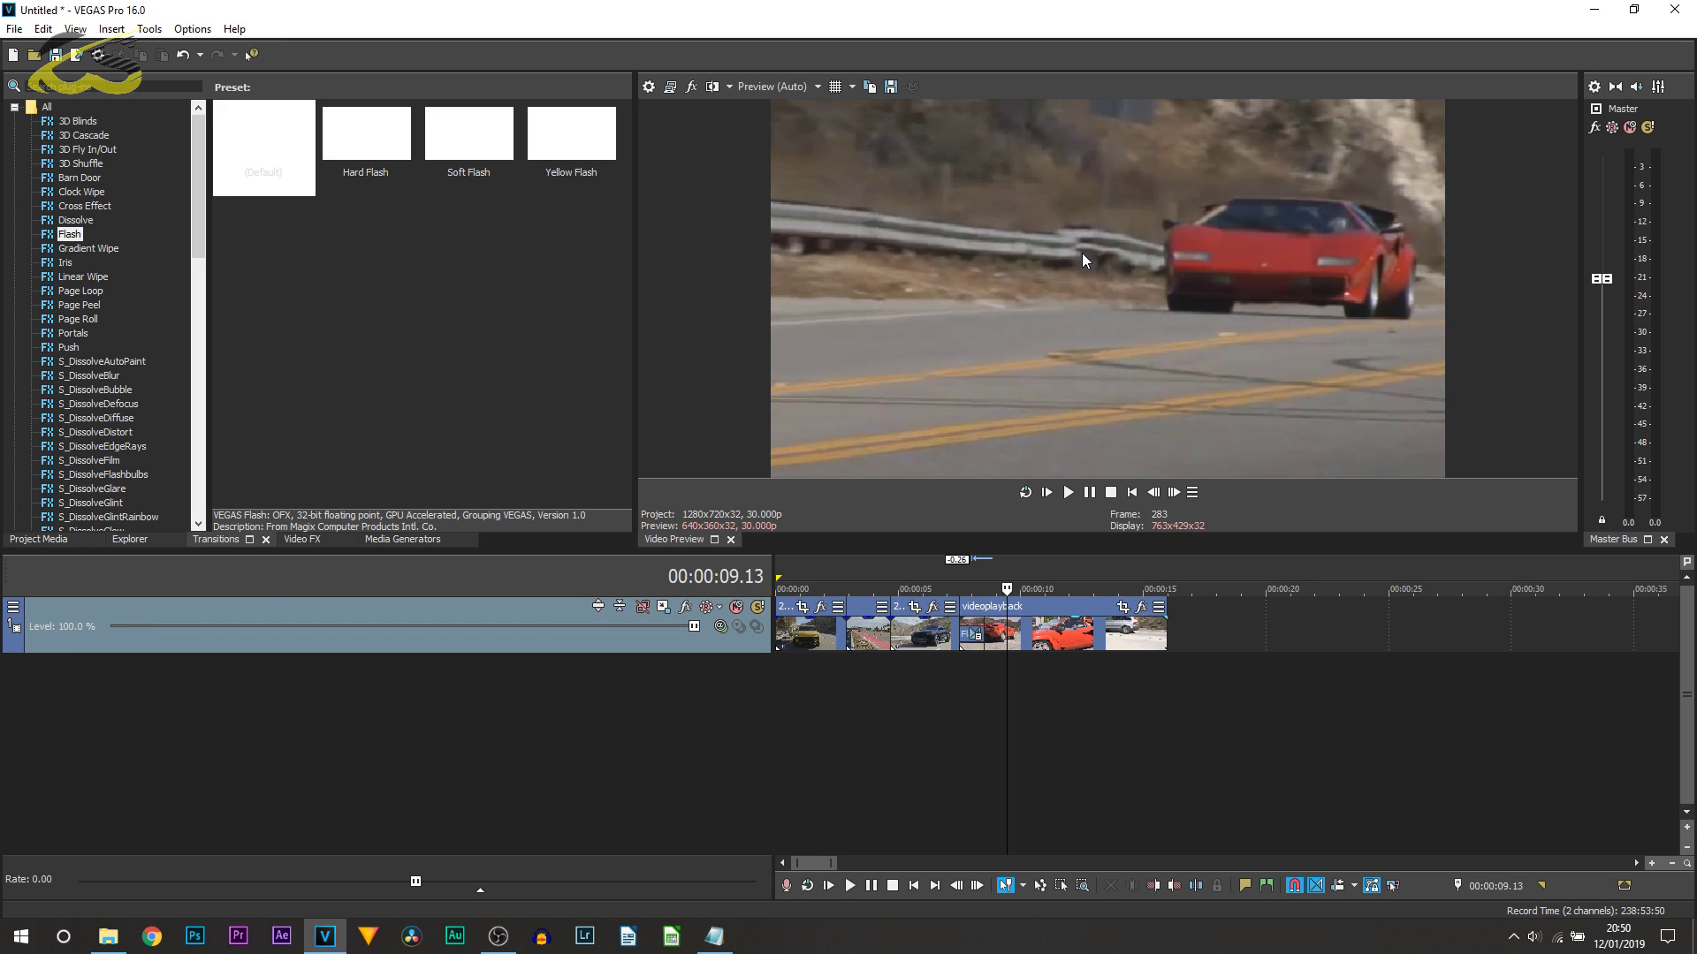
left_click(304, 539)
- Try the default Black and White preset on the videoplayback clip, then remove it
left_click(92, 162)
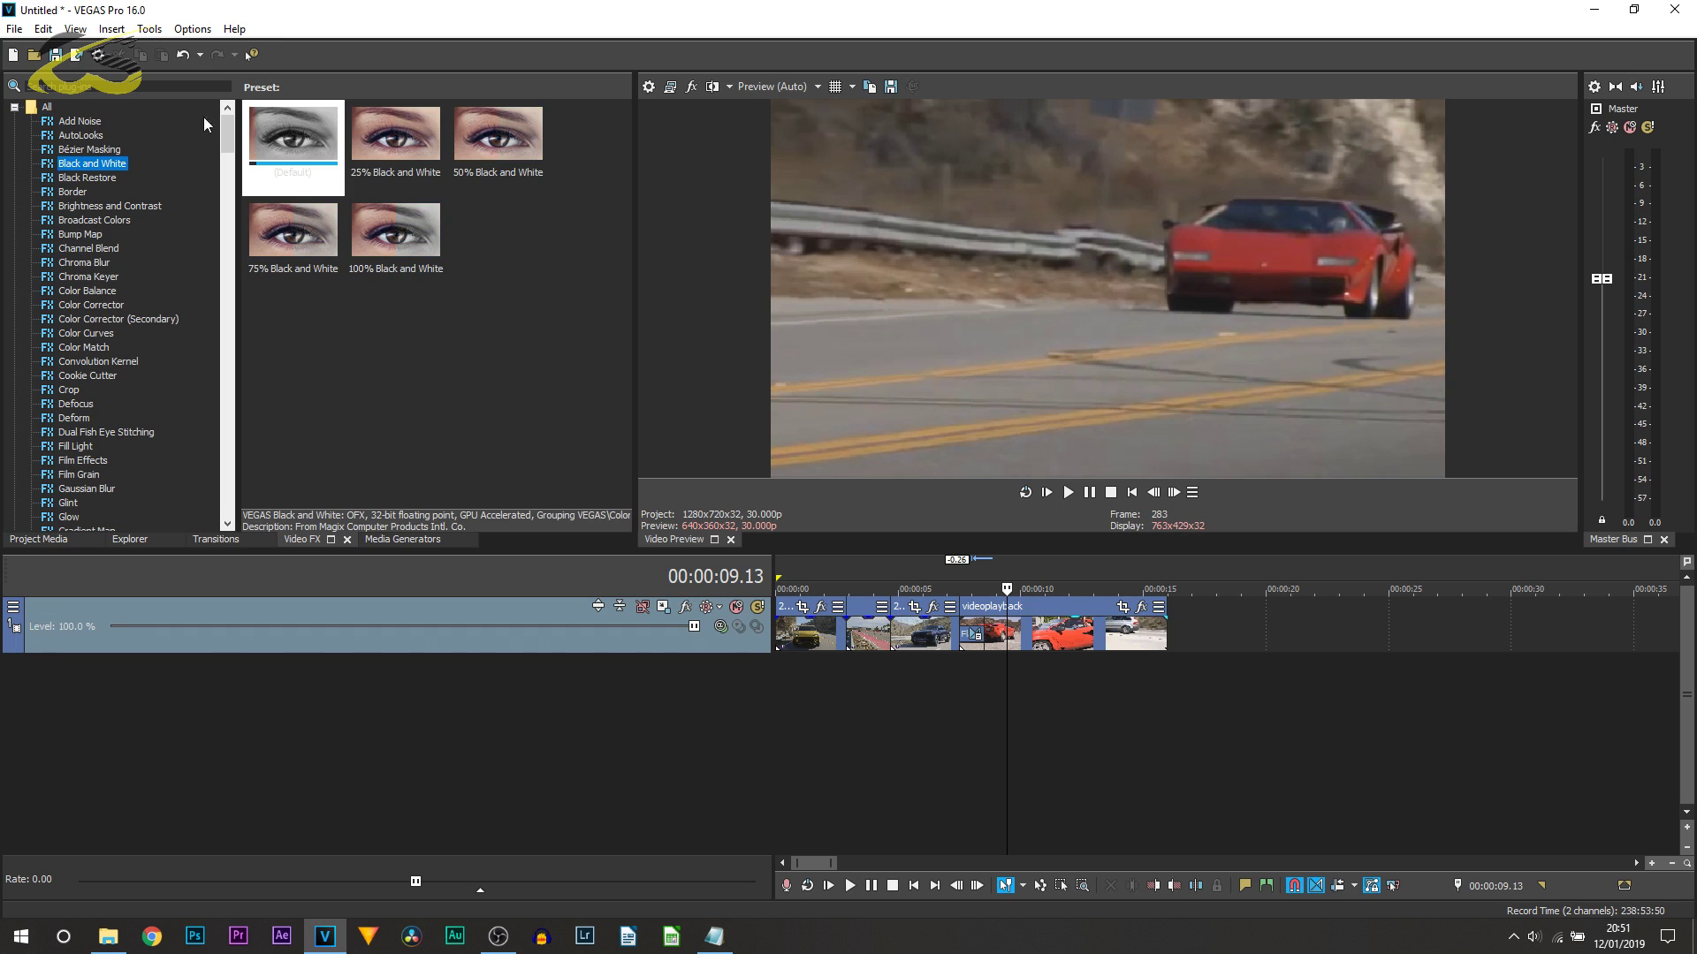
left_click(306, 140)
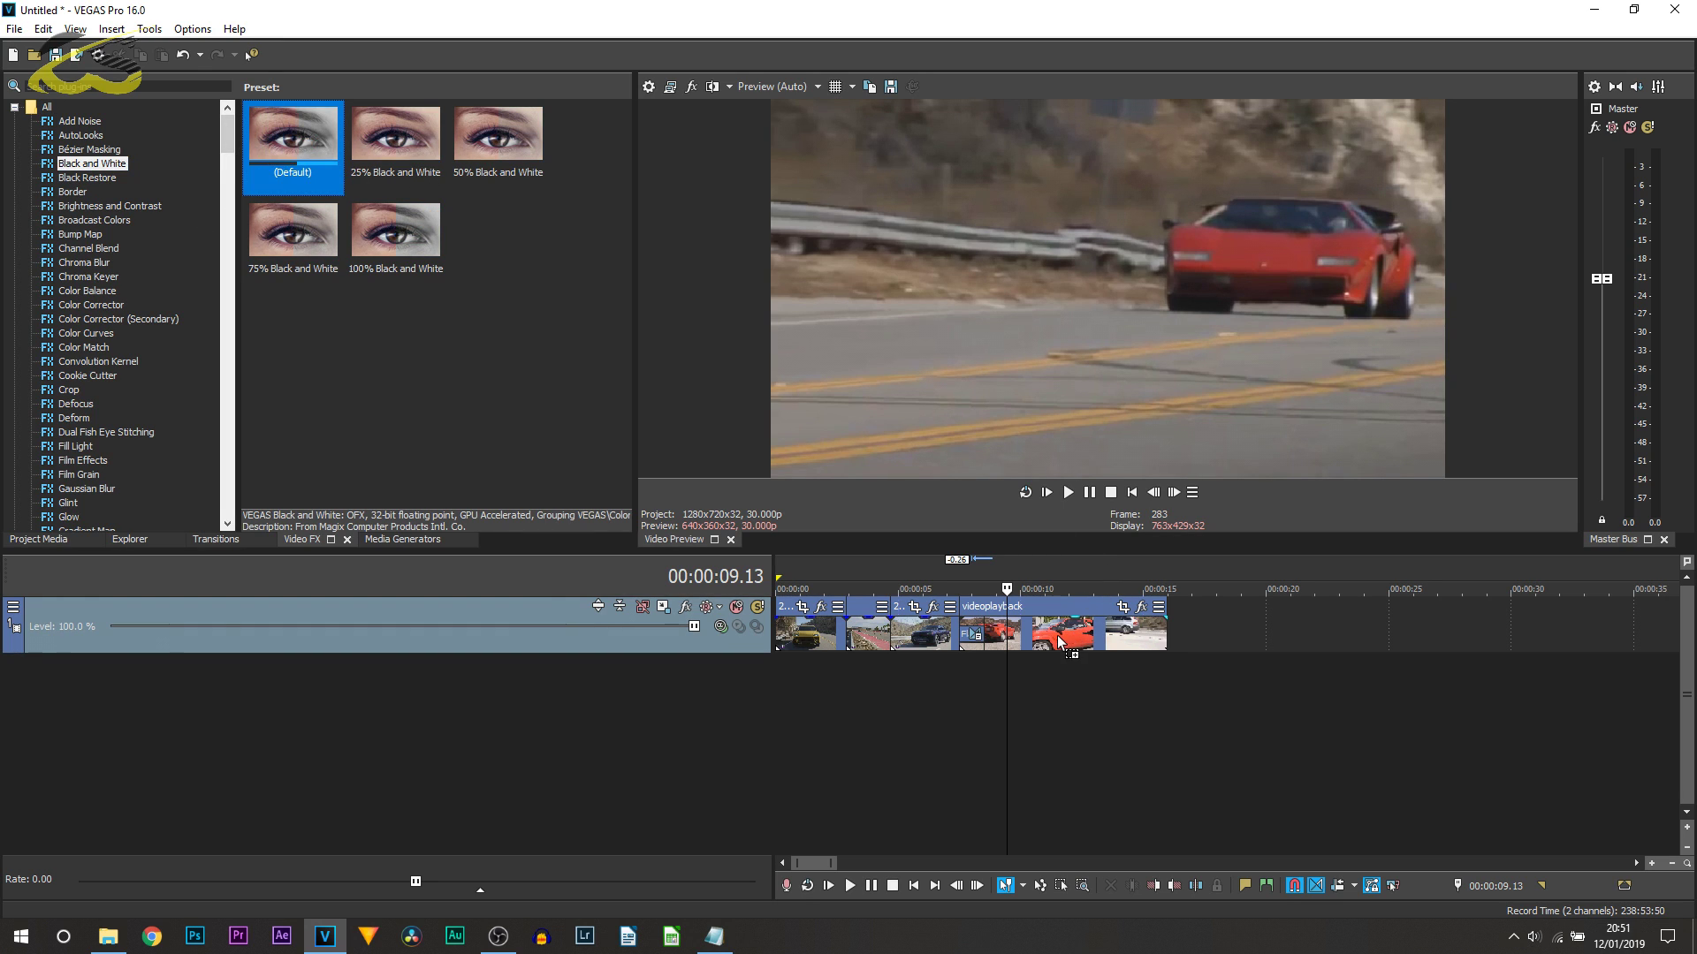
left_click_drag(1061, 642, 1060, 642)
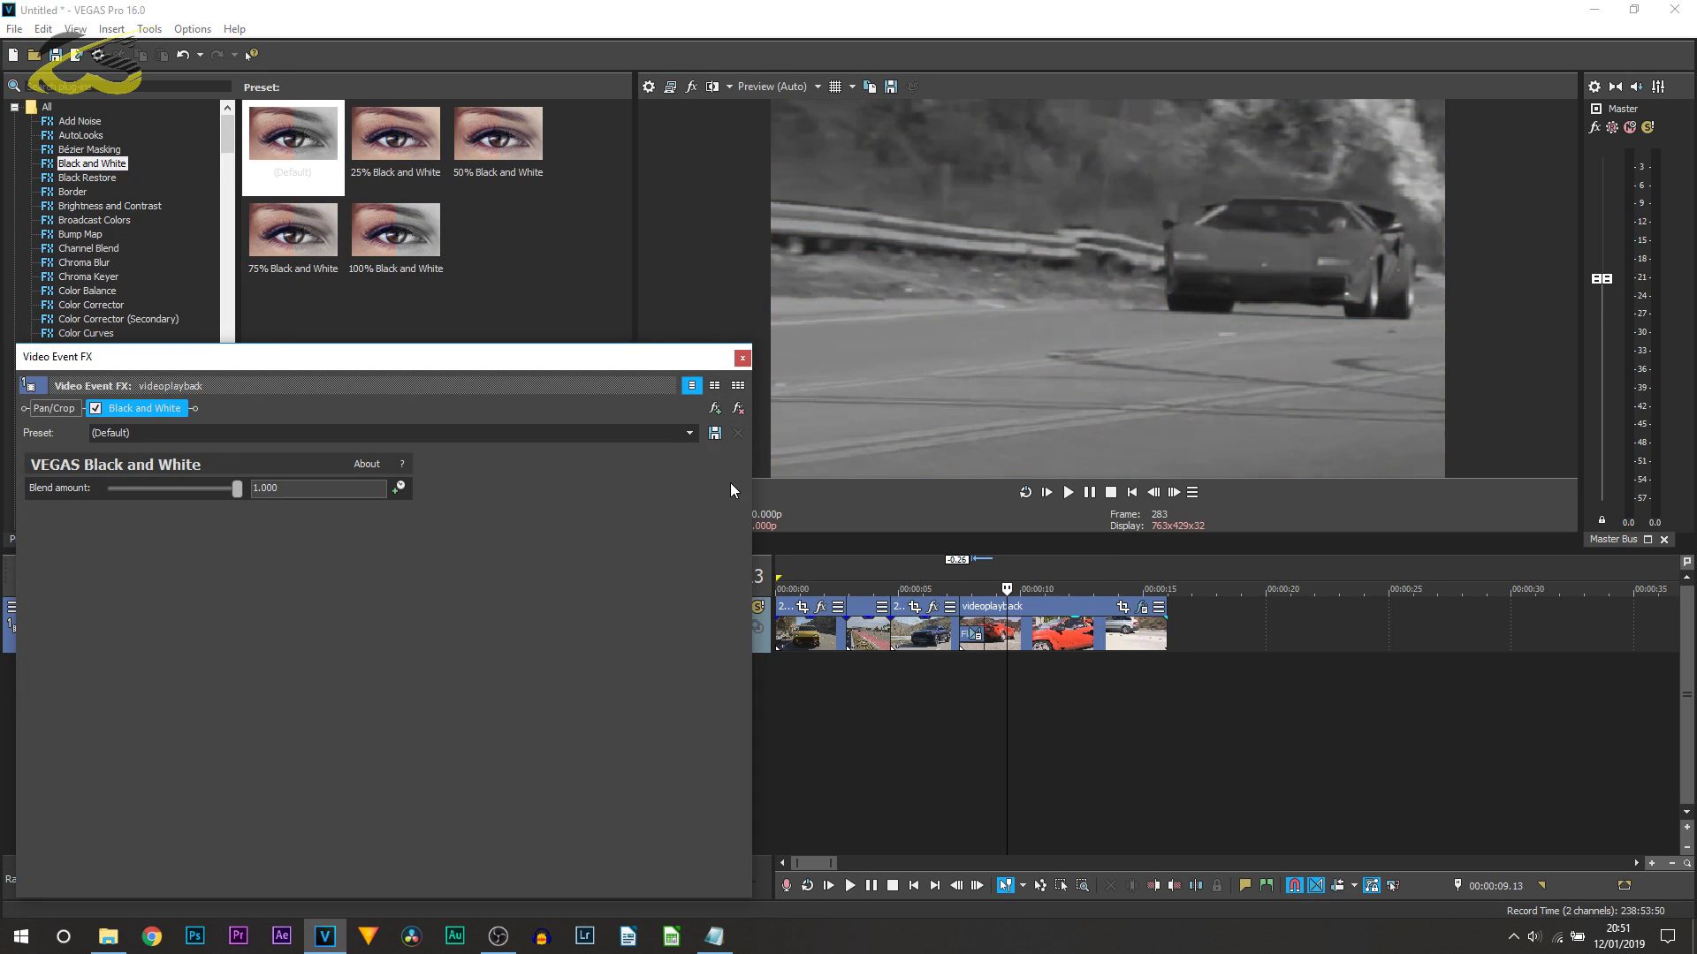
left_click(738, 408)
left_click(742, 358)
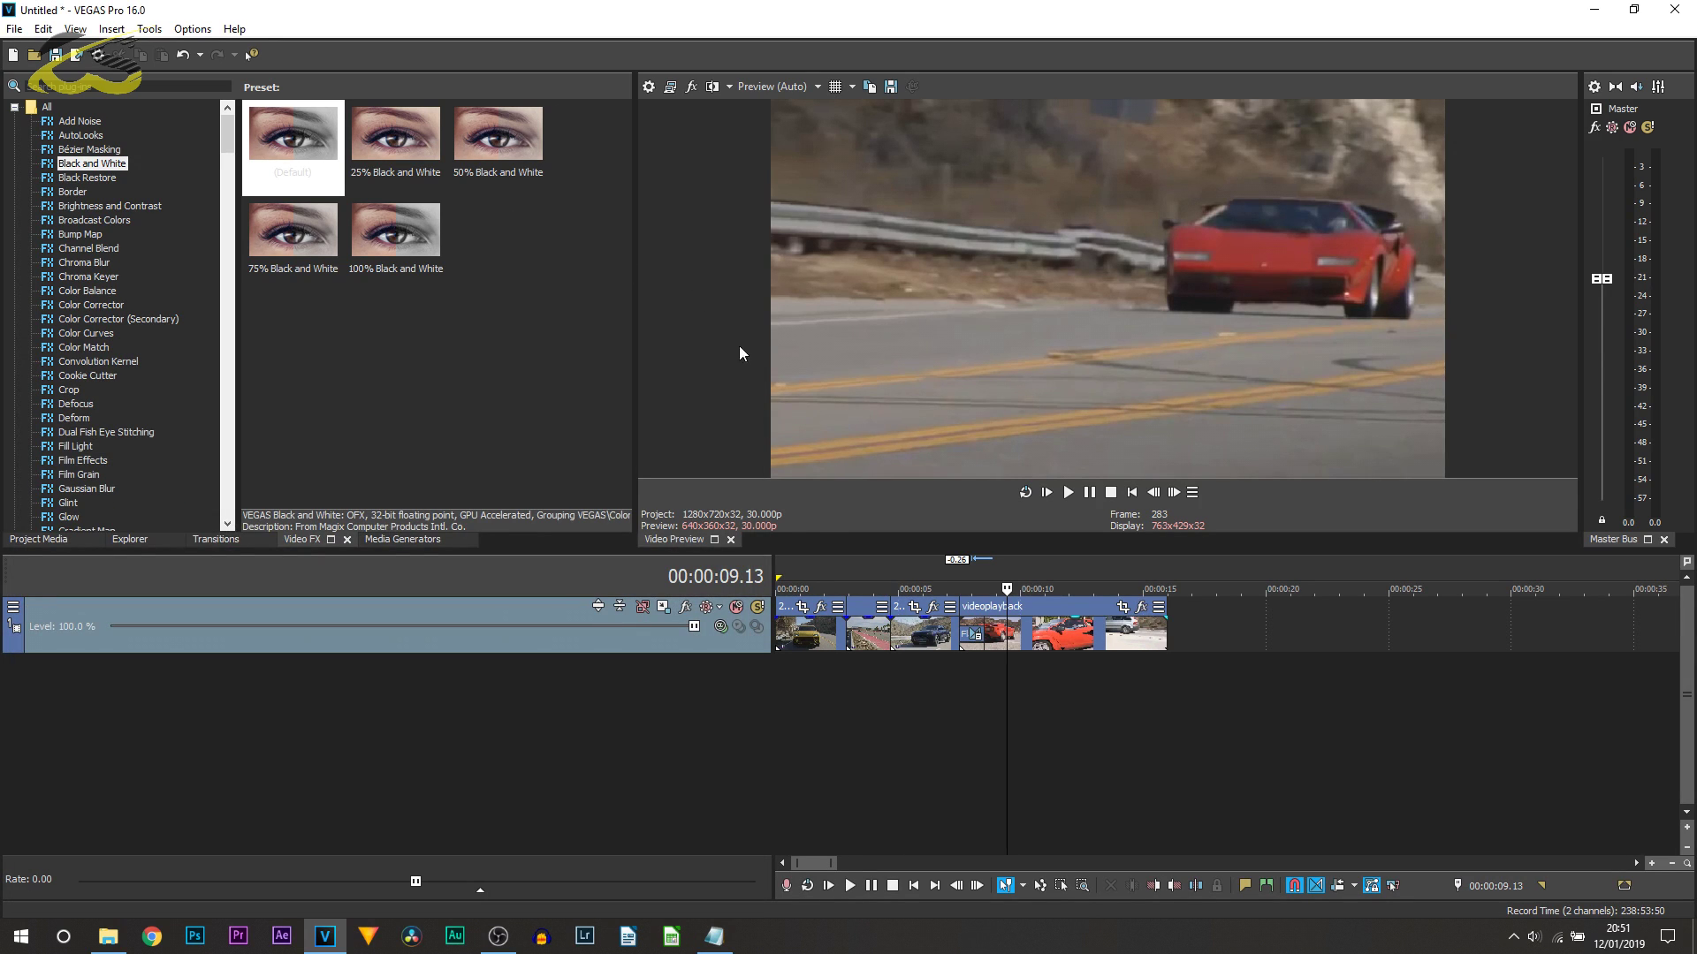
- Apply the 25% Black and White preset to the videoplayback clip and replay from about 7 seconds
left_click(357, 148)
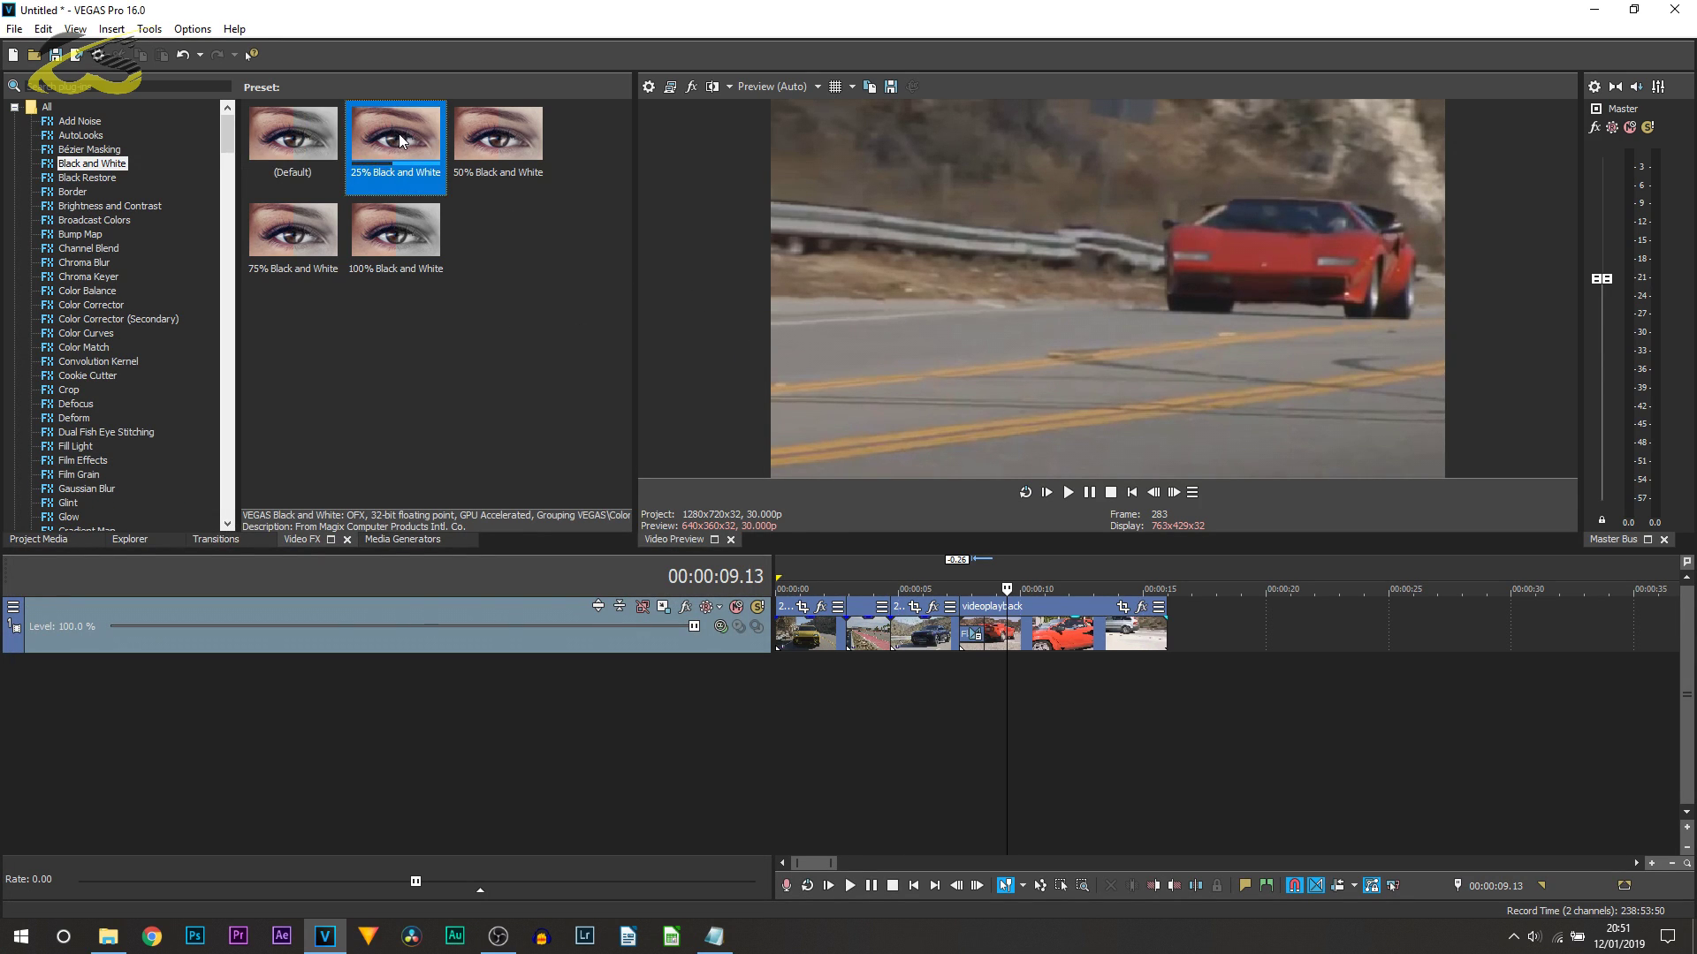
left_click_drag(400, 135, 788, 348)
left_click_drag(1052, 623, 1050, 621)
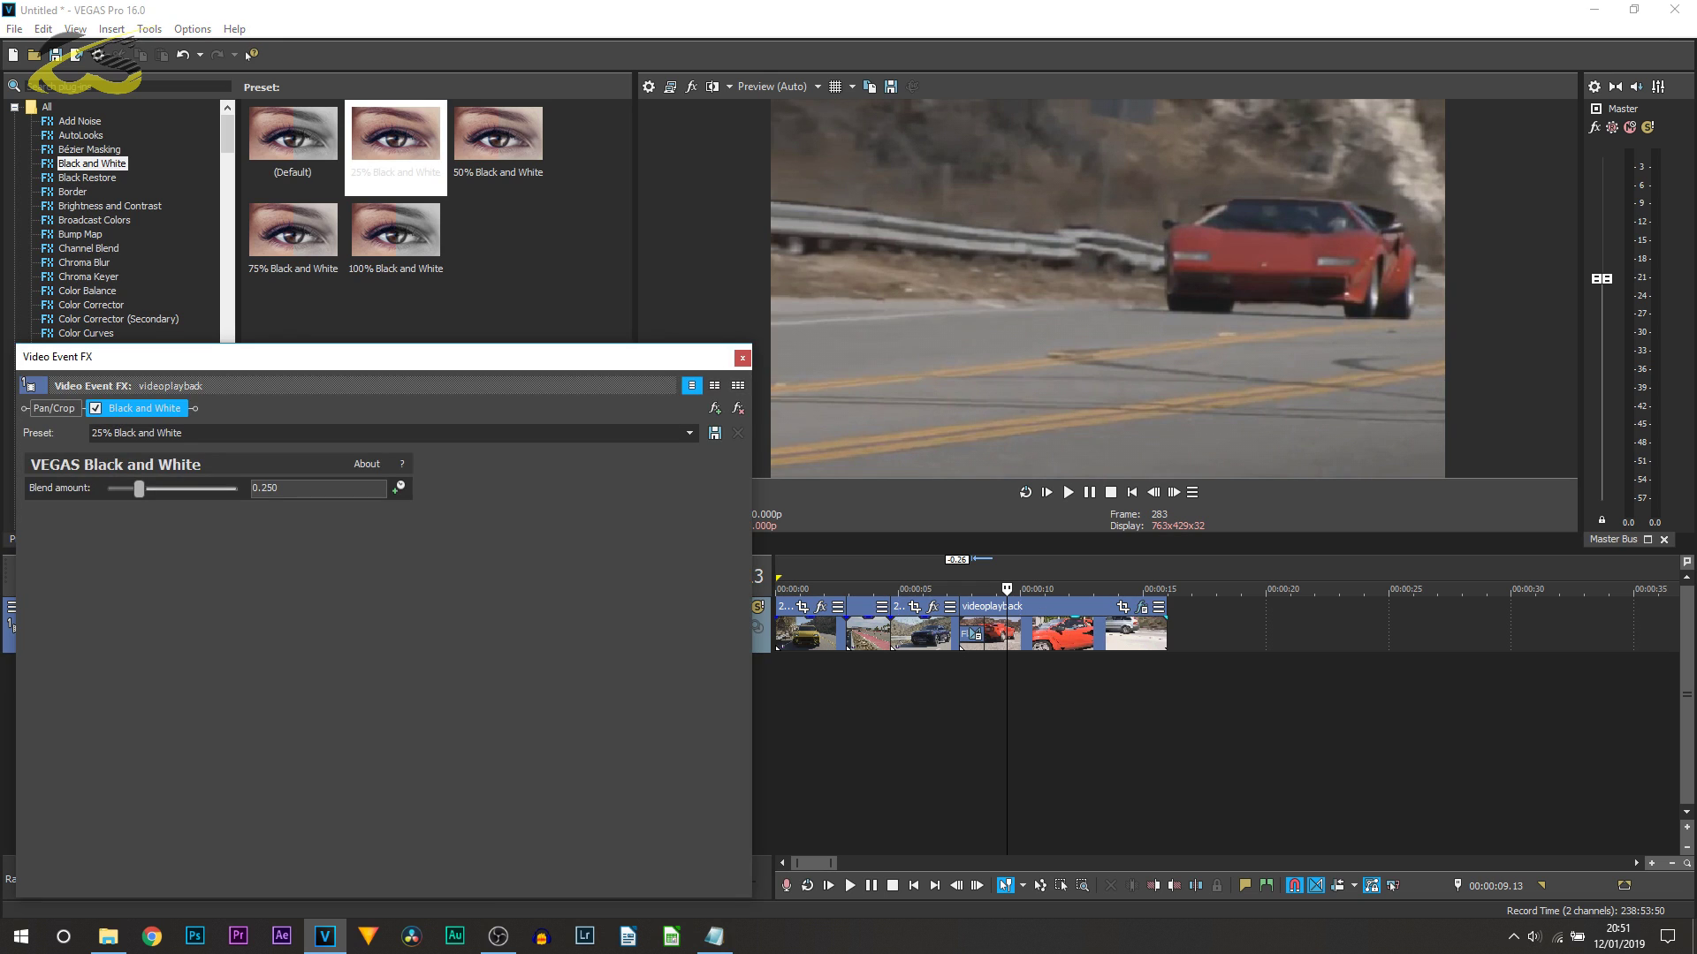
left_click(742, 358)
left_click(942, 707)
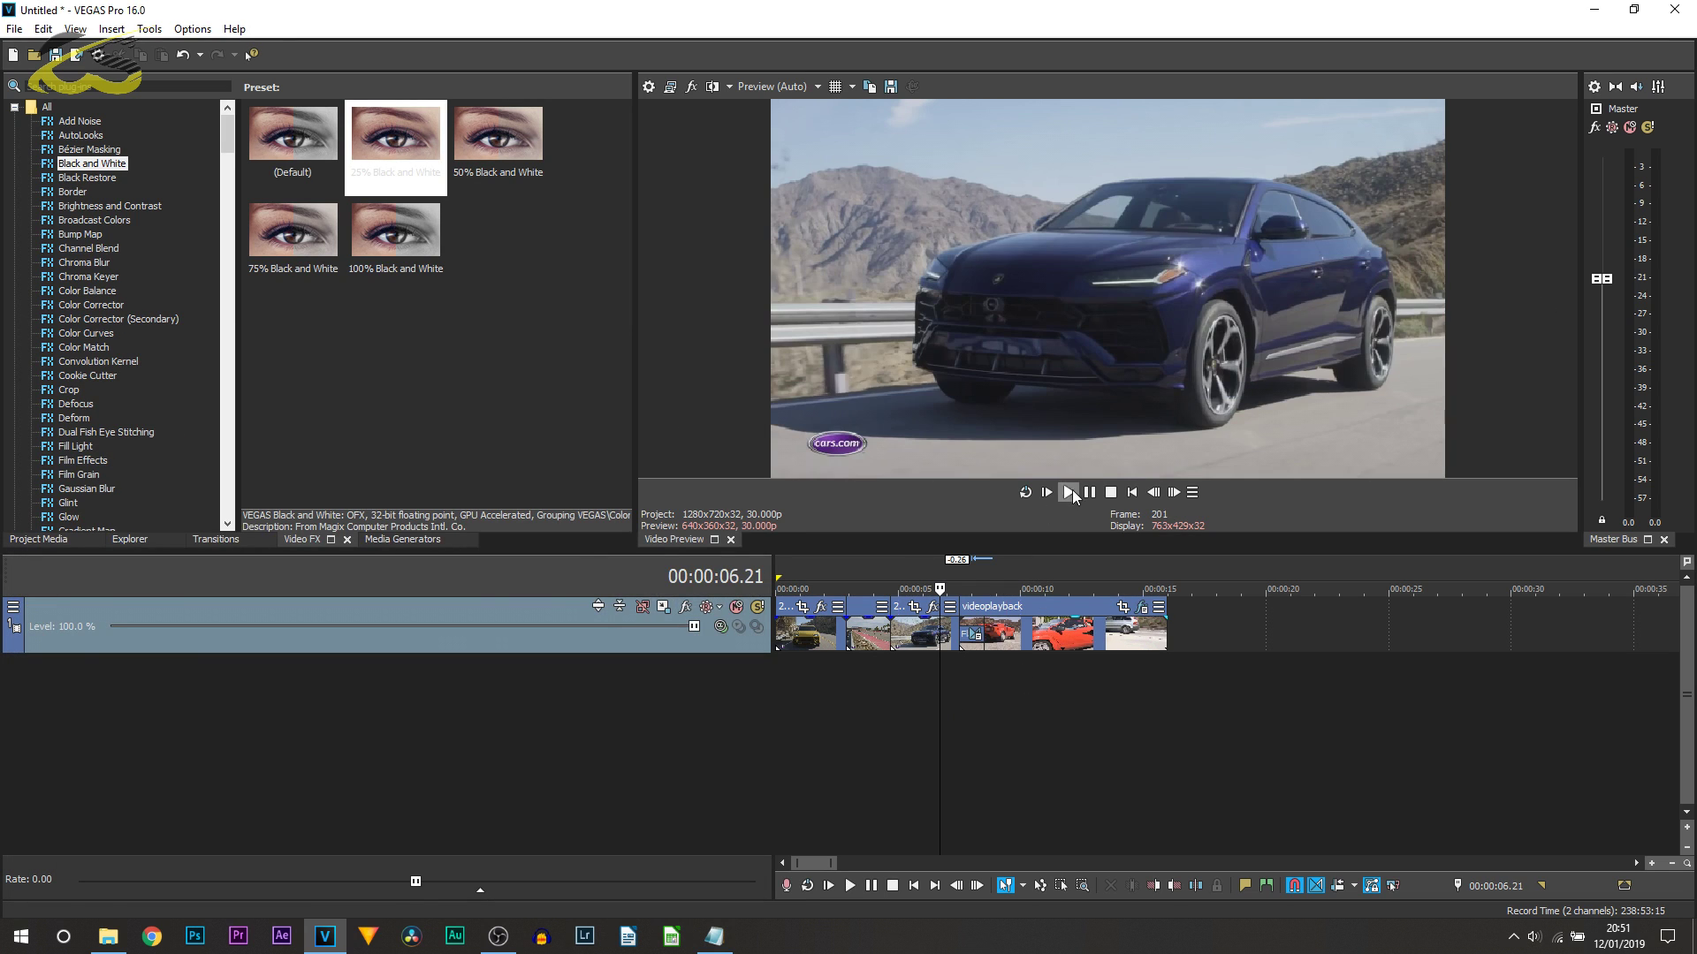
left_click(1067, 493)
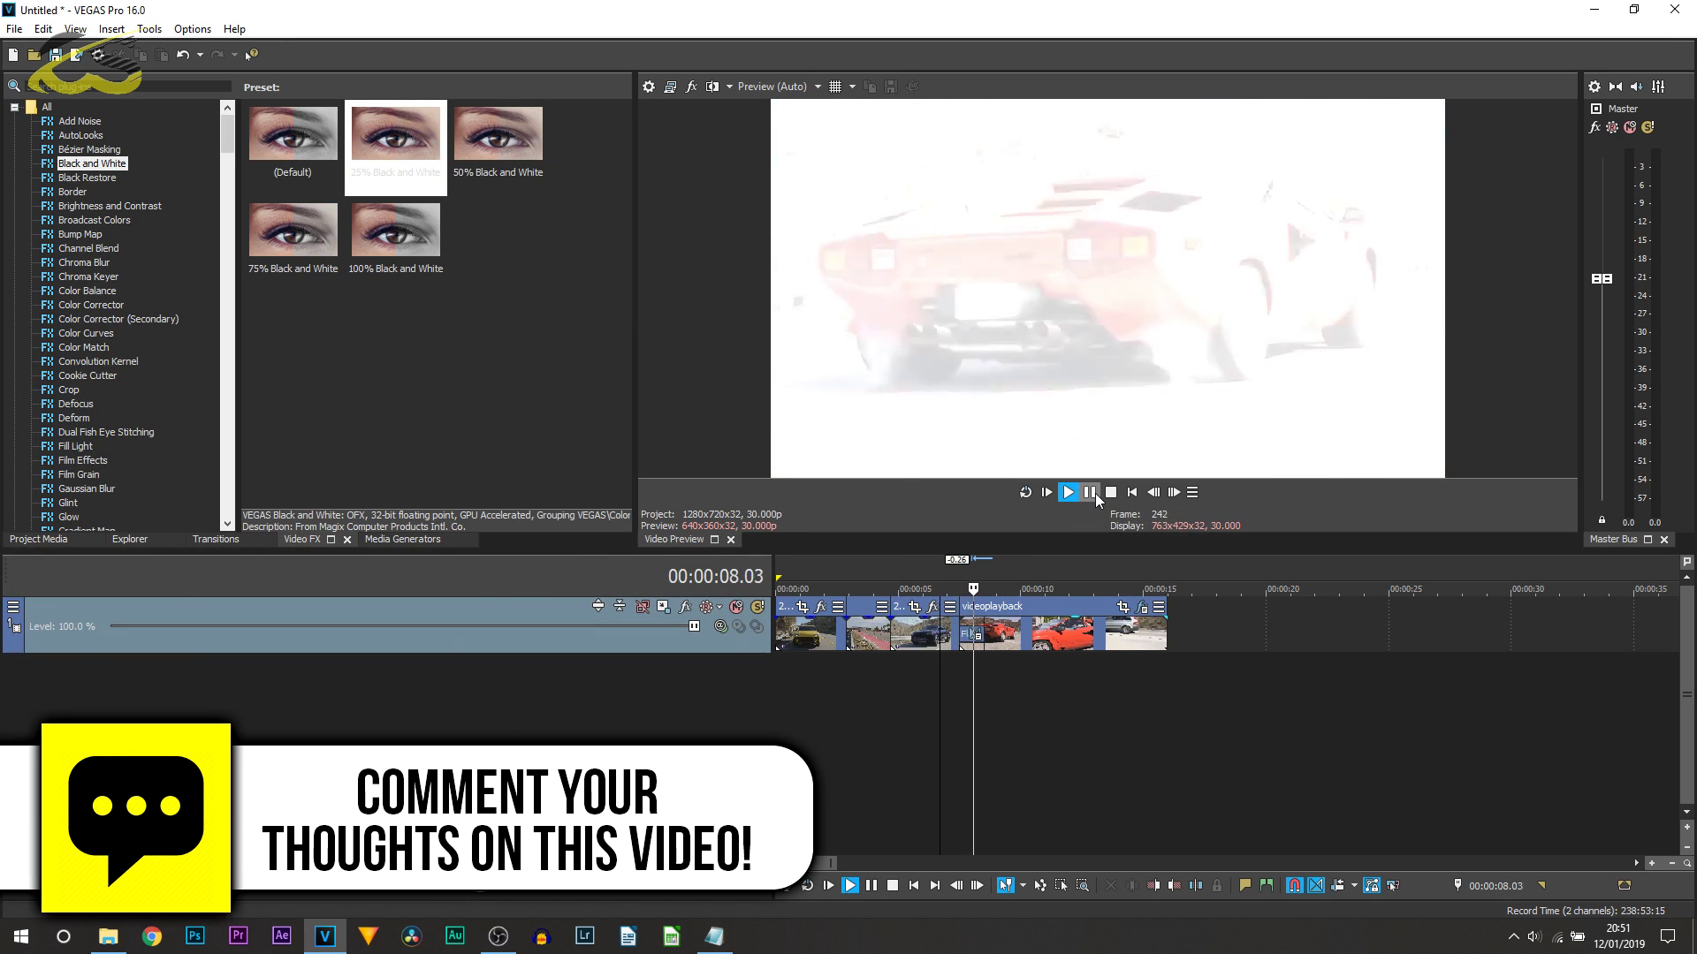
left_click(1091, 493)
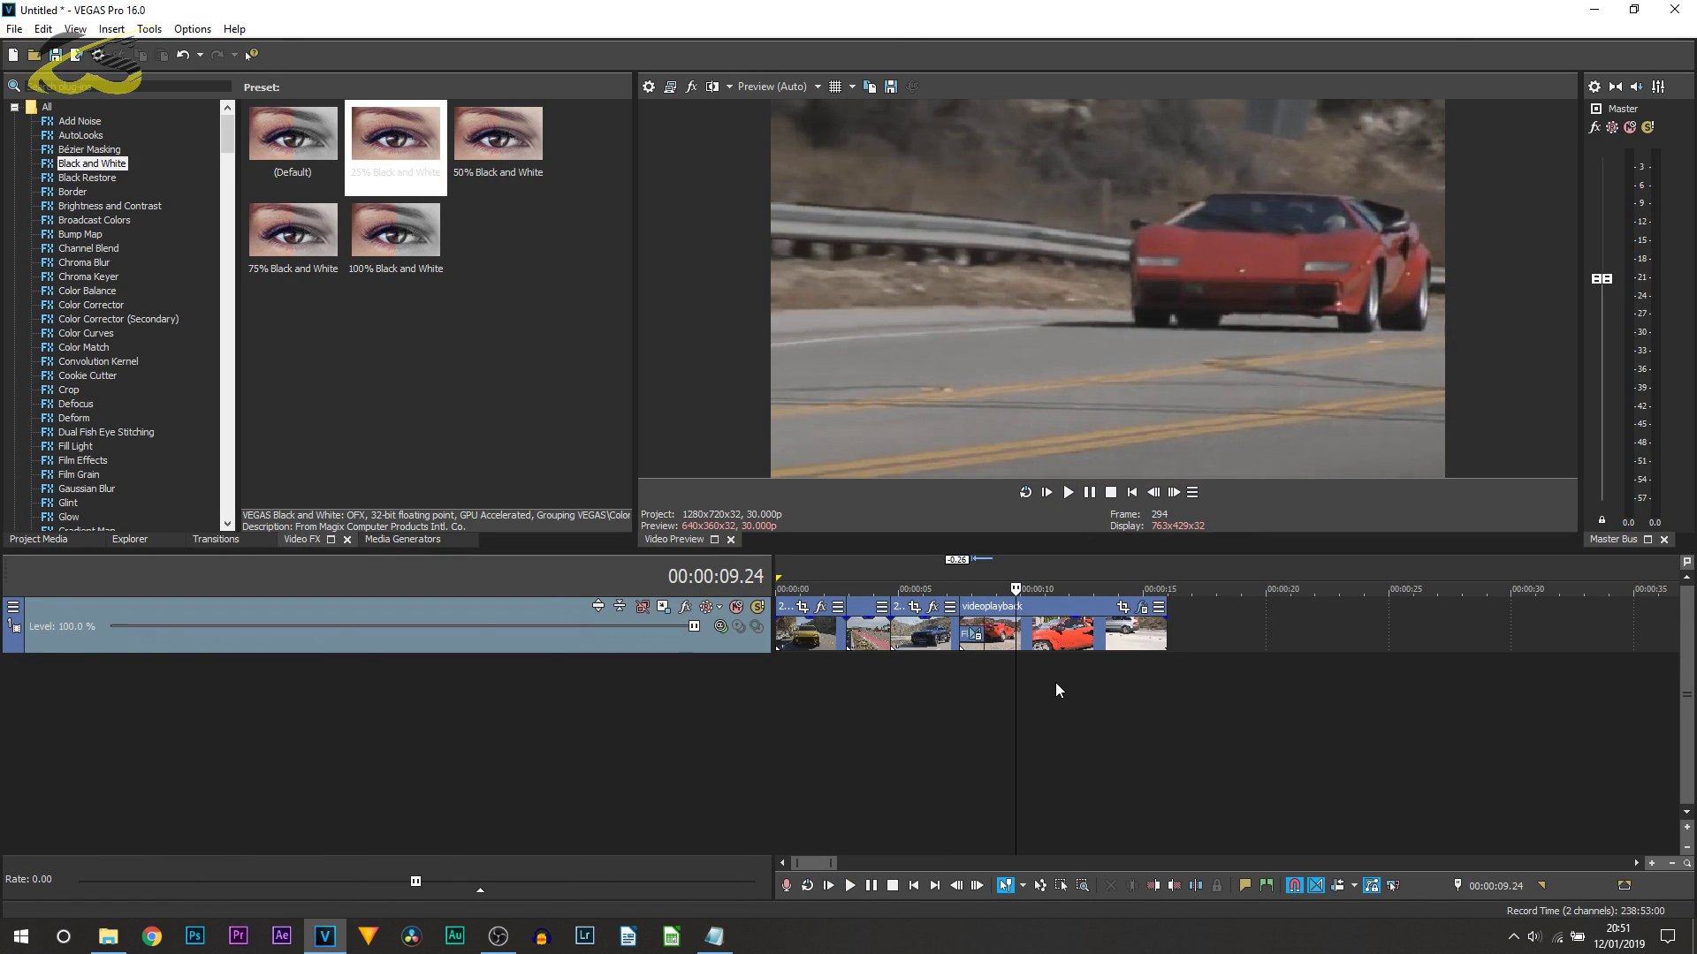
- Put the White Vignette preset on the videoplayback clip with outer radius 0.918
left_click_drag(227, 138, 182, 510)
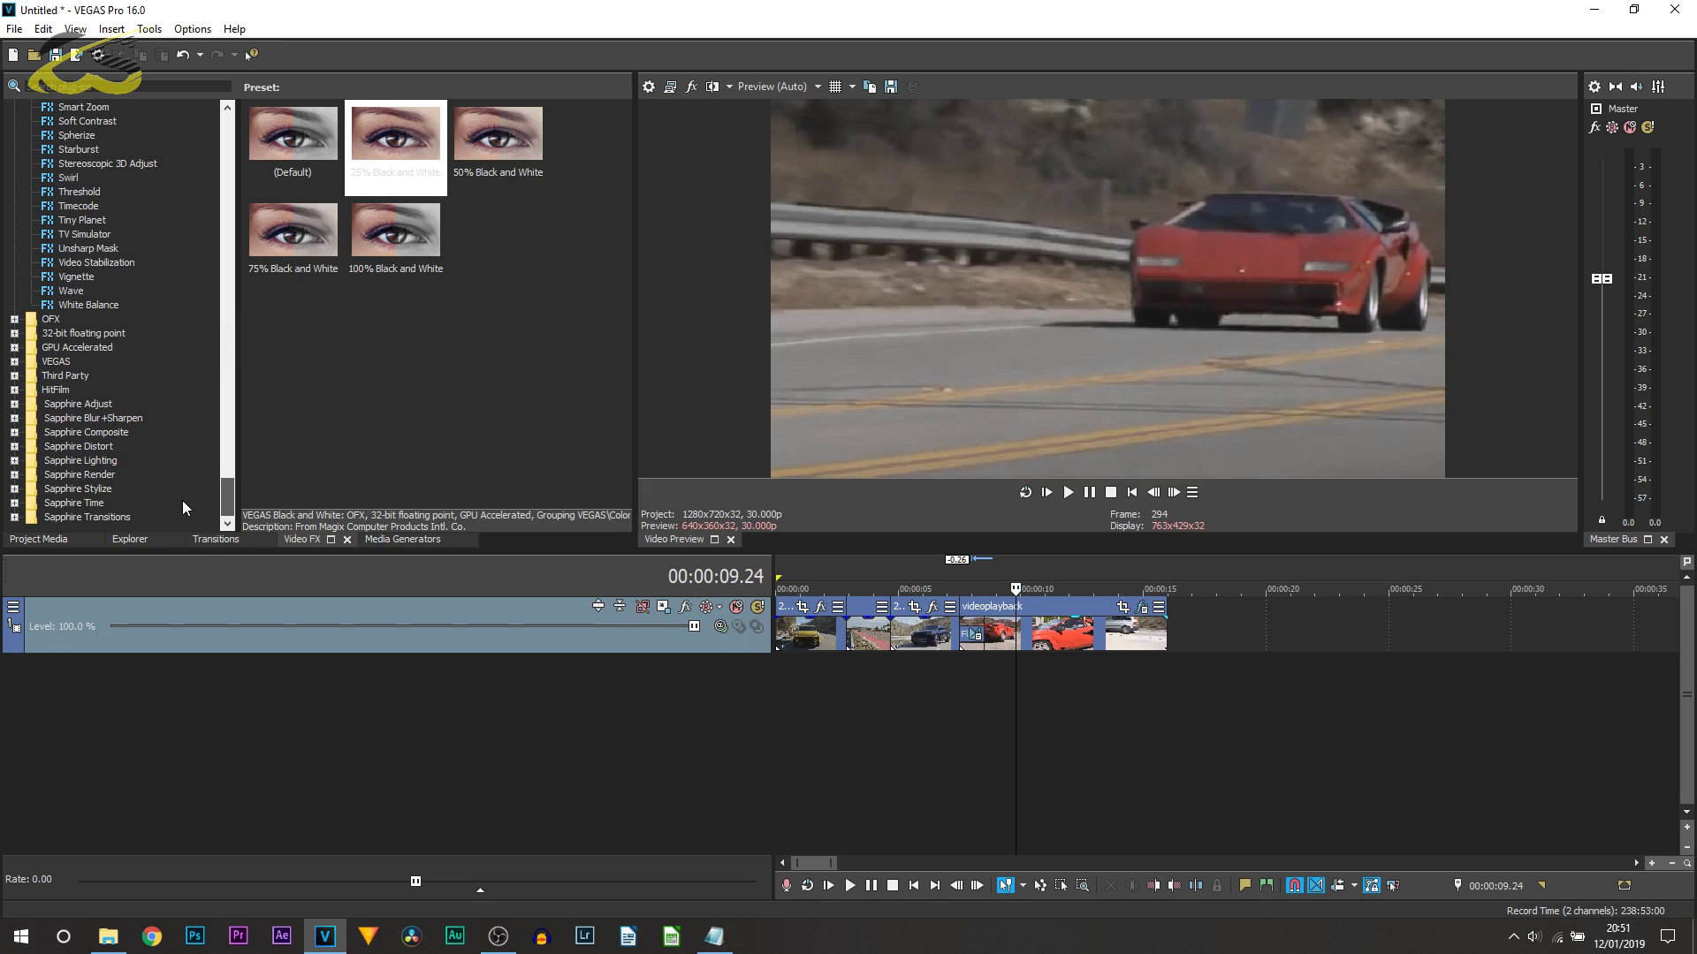
scroll(182, 500, "up", 2)
left_click(77, 361)
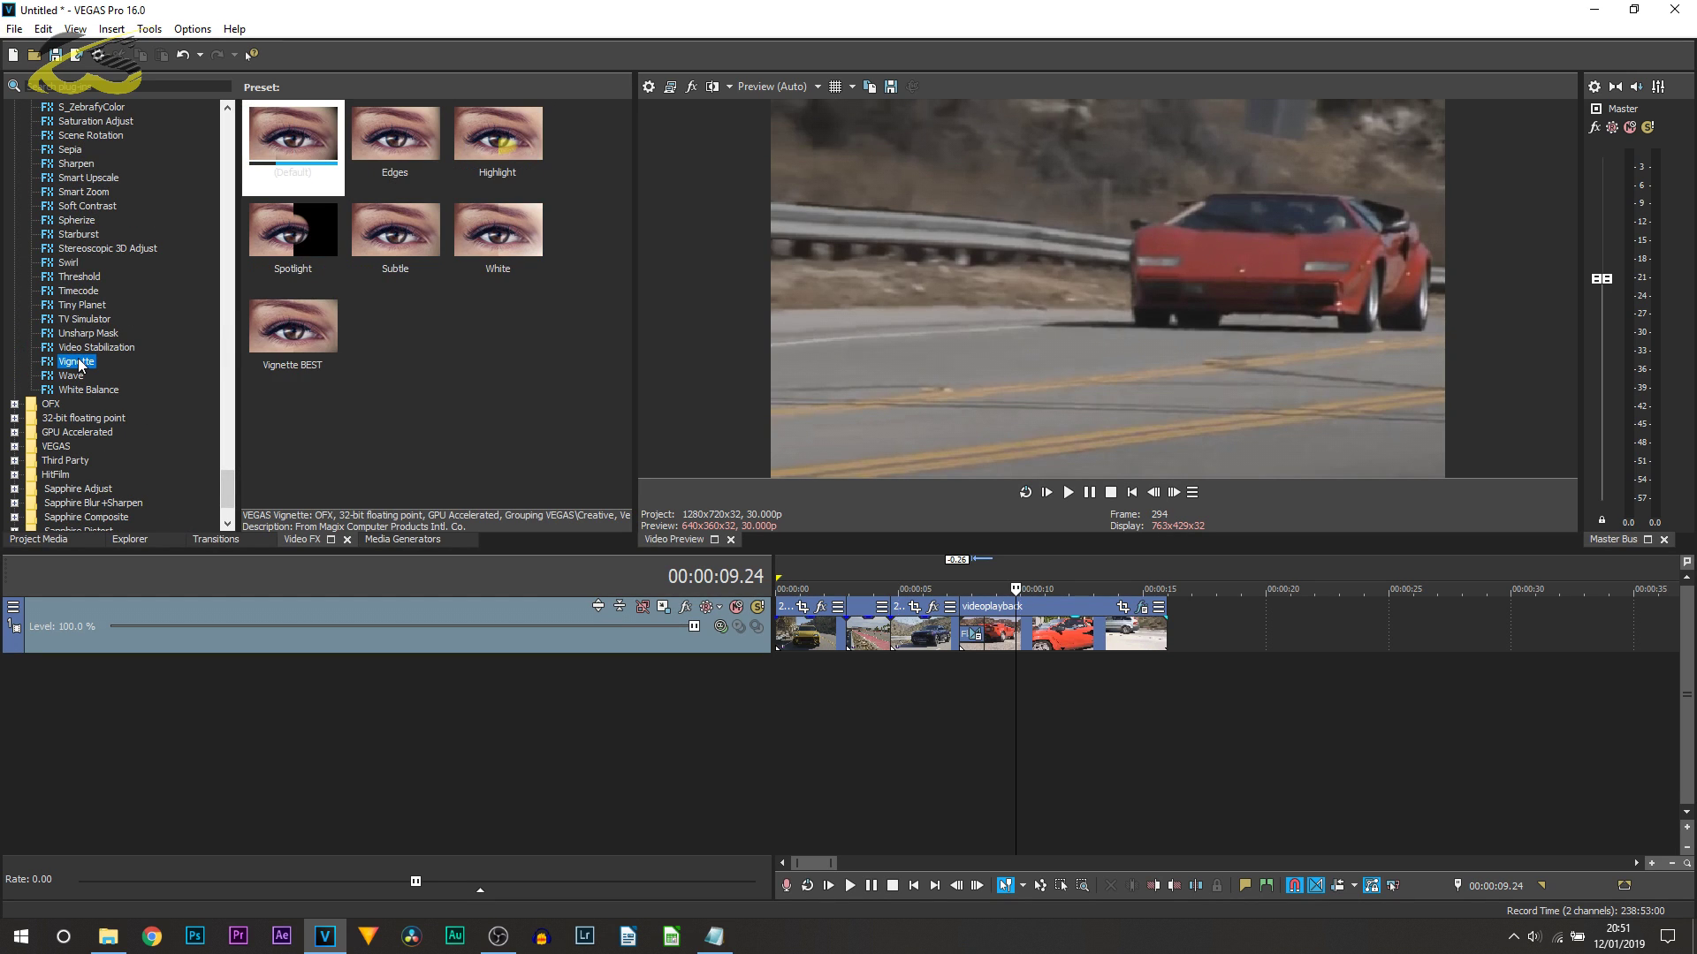
left_click(518, 246)
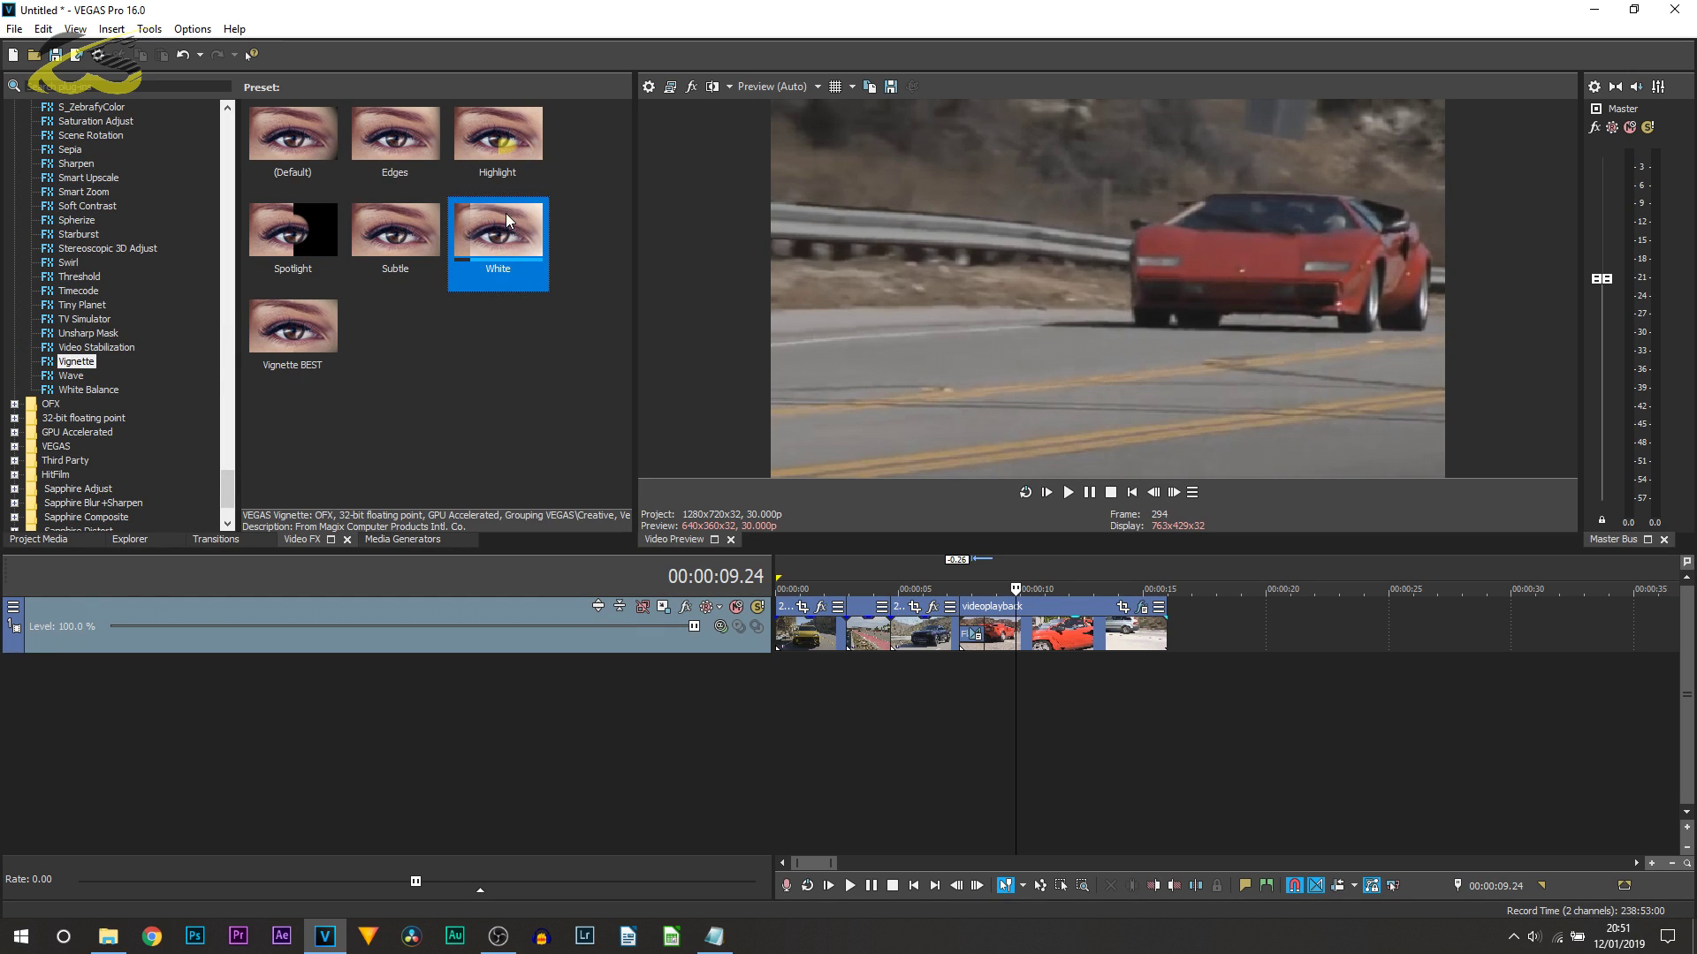
left_click_drag(520, 248, 1055, 626)
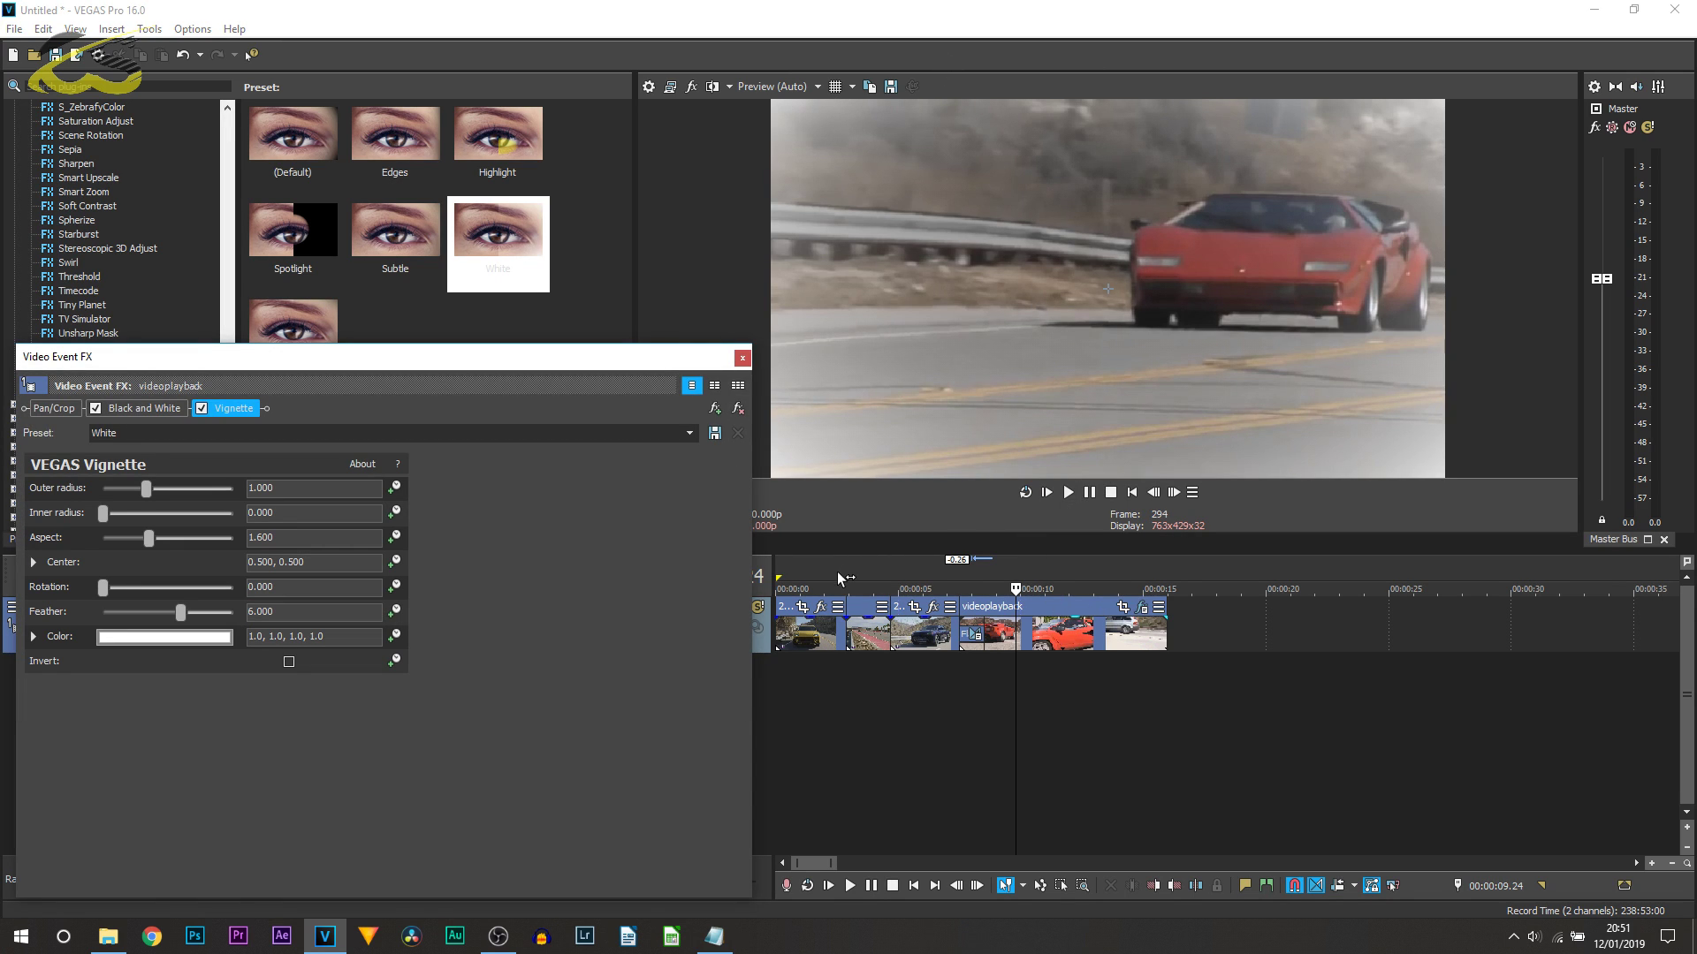
mouse_move(147, 497)
left_mouse_down()
mouse_move(125, 501)
mouse_move(141, 506)
left_mouse_up()
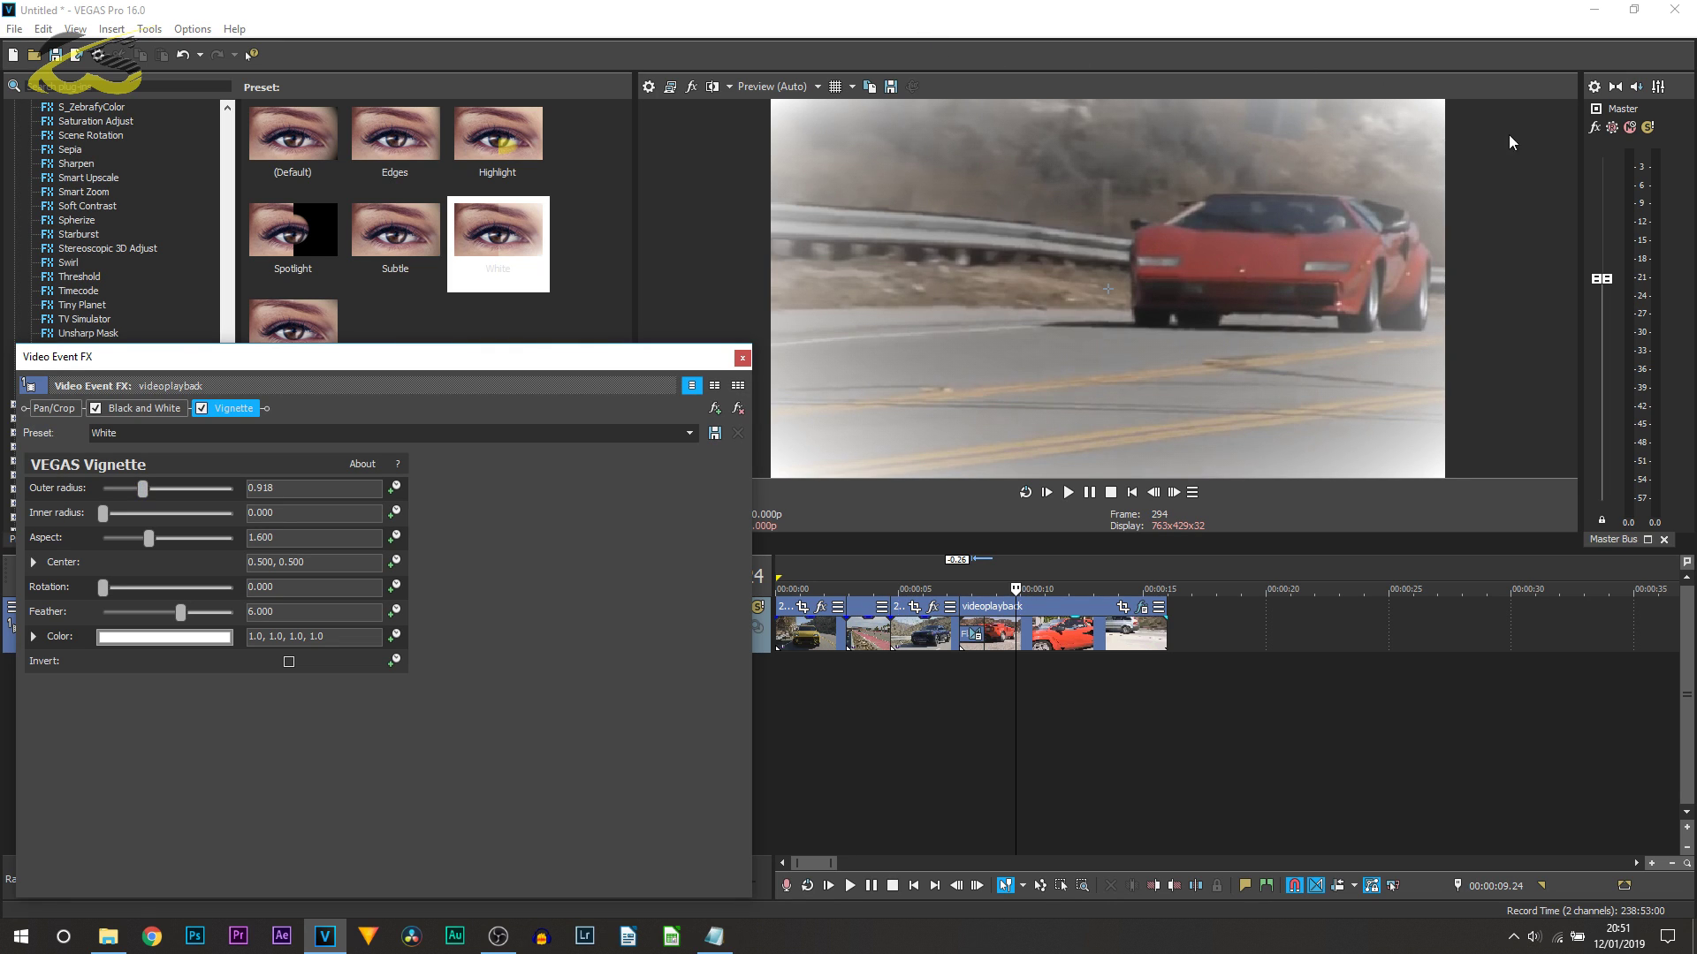
left_click(743, 358)
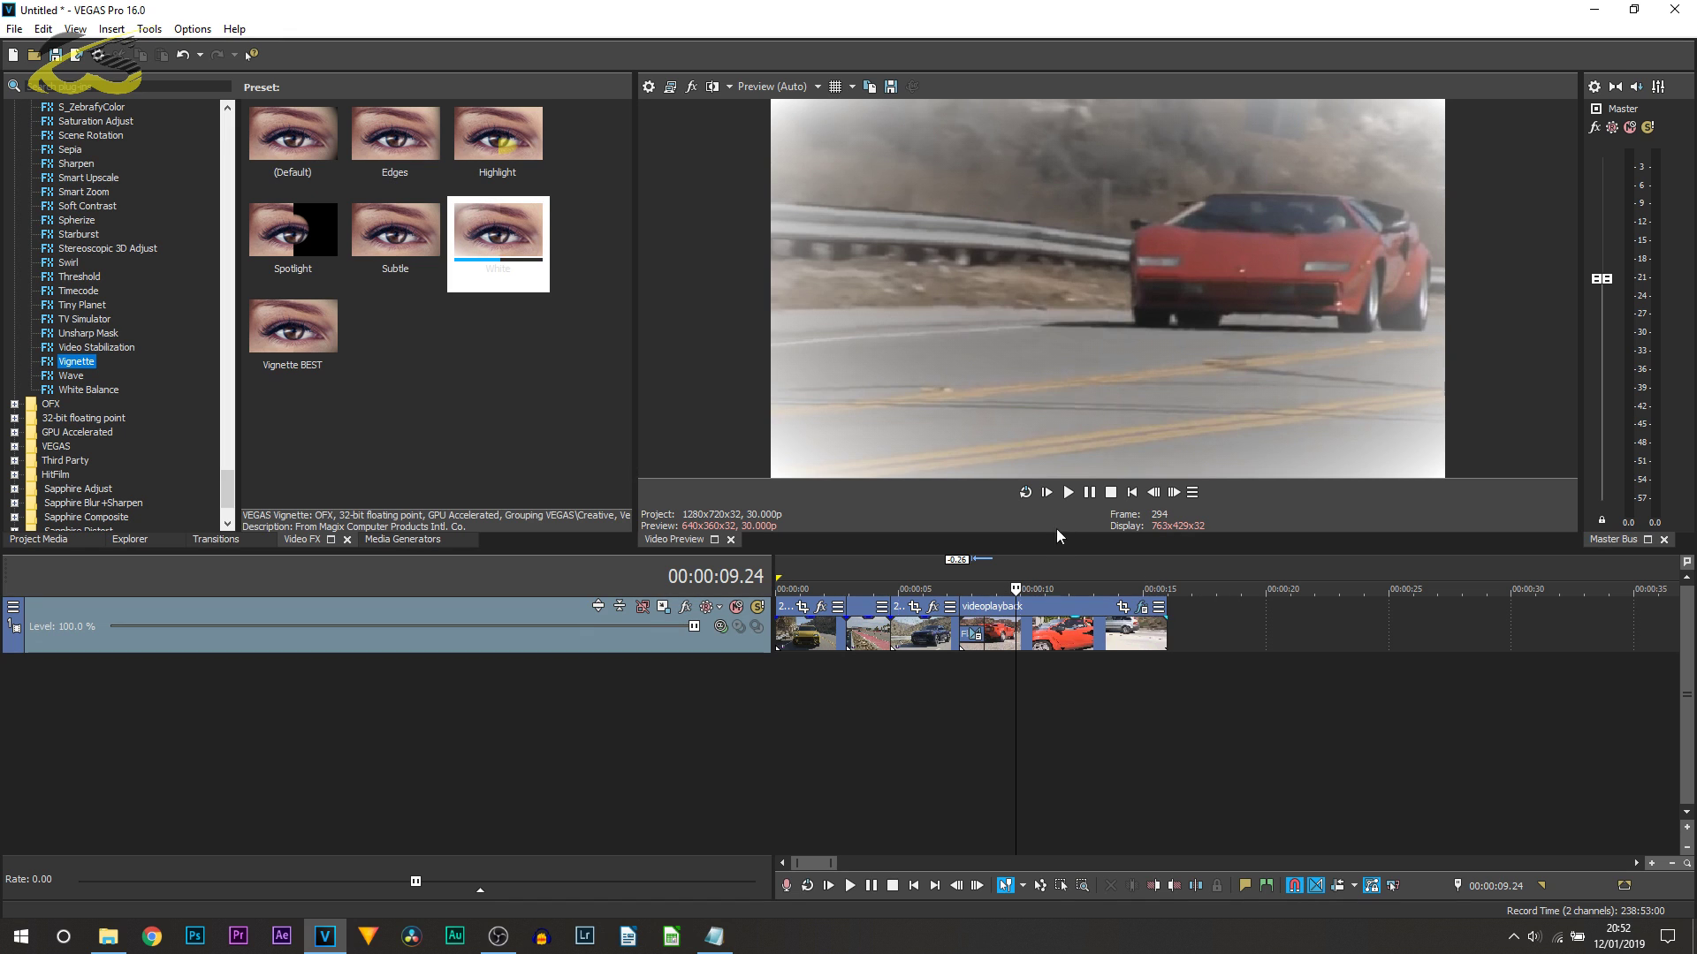
left_click(1047, 492)
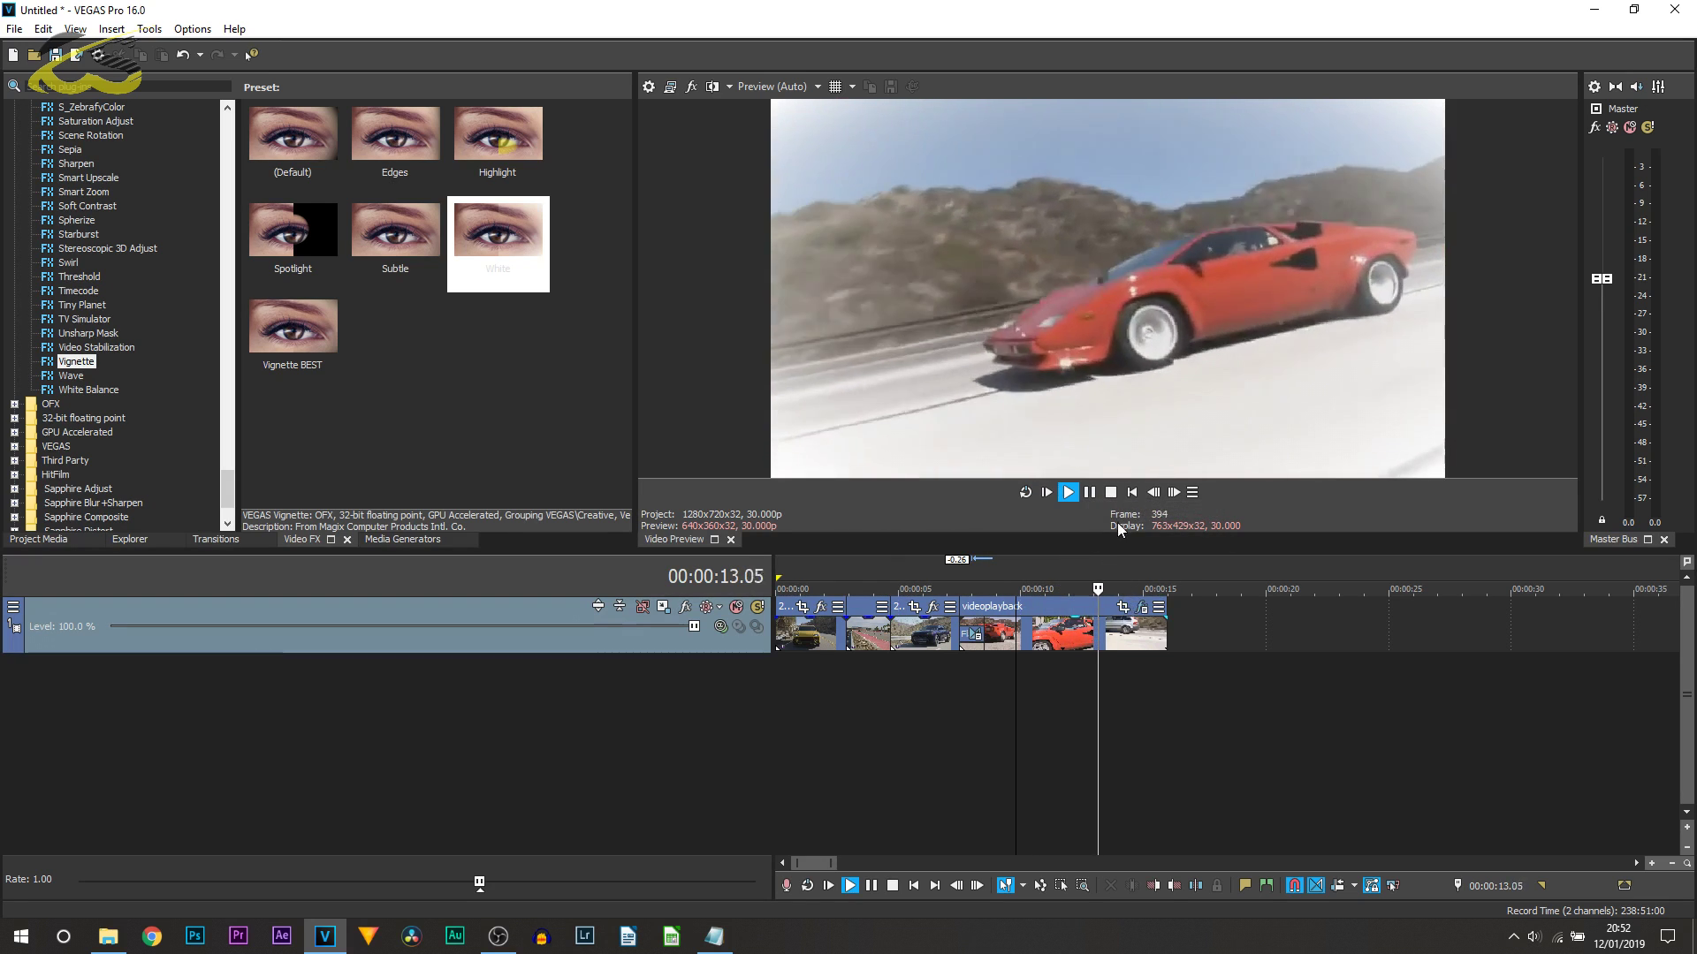
left_click(1089, 493)
- Switch the videoplayback clip's Black and White effect to the 50% preset and replay from about 6 seconds
left_click(1080, 636)
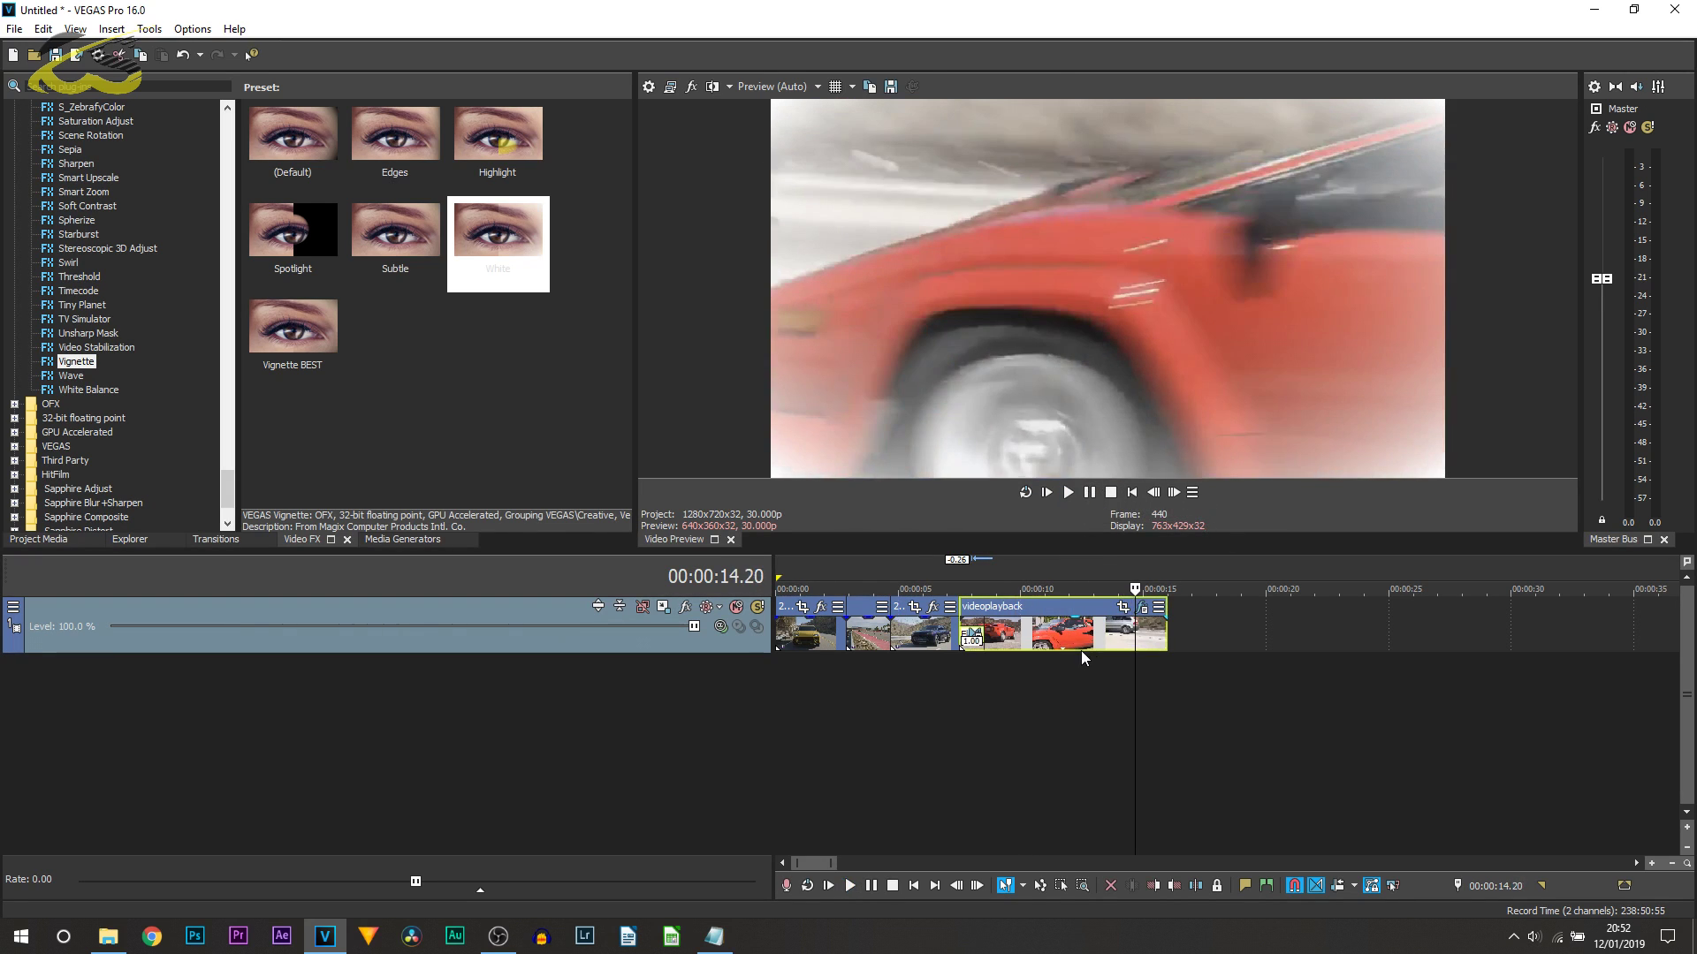
left_click(1142, 606)
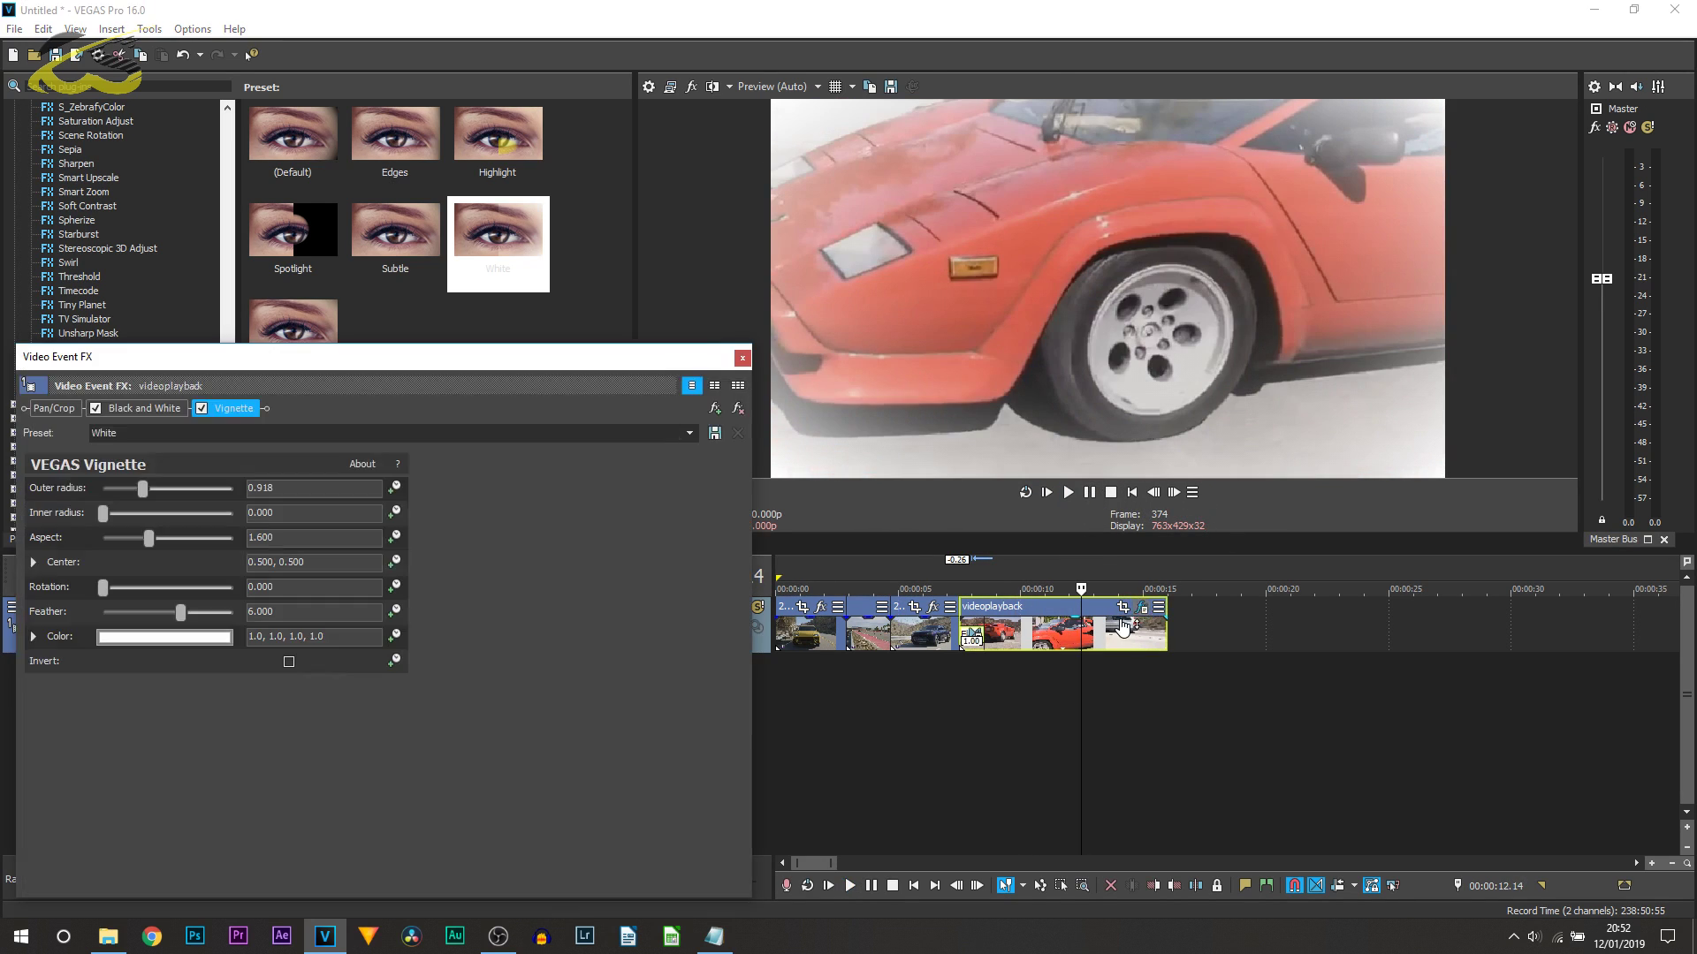
left_click(155, 409)
left_click(688, 433)
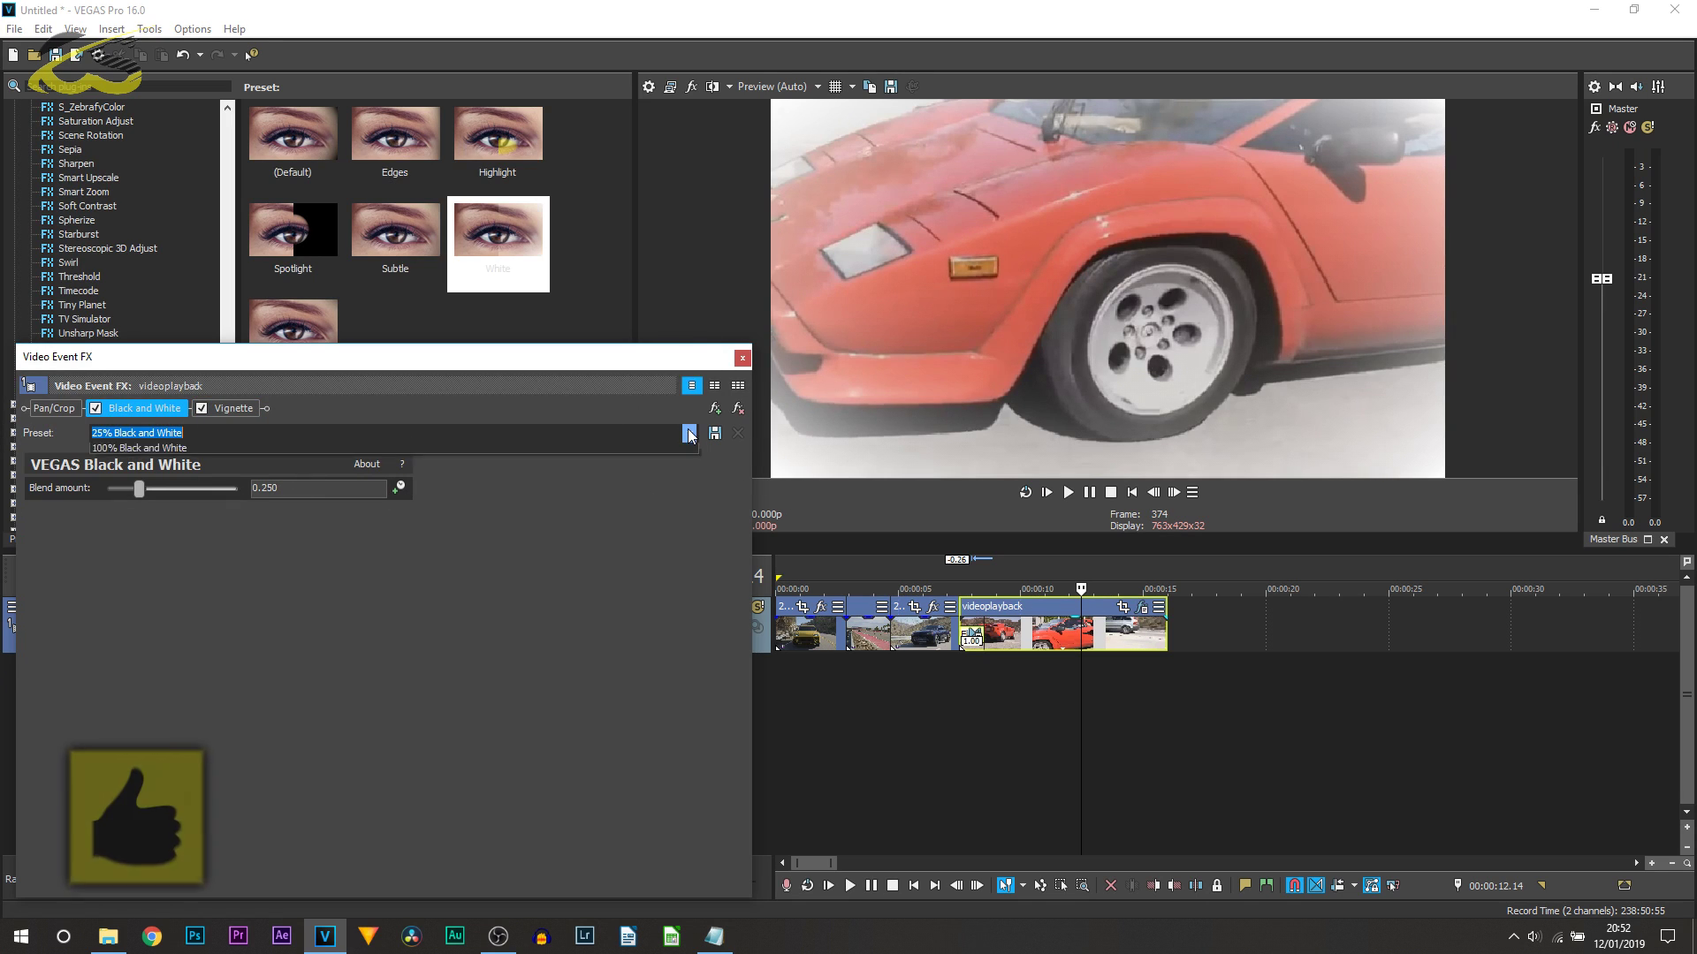
left_click(683, 473)
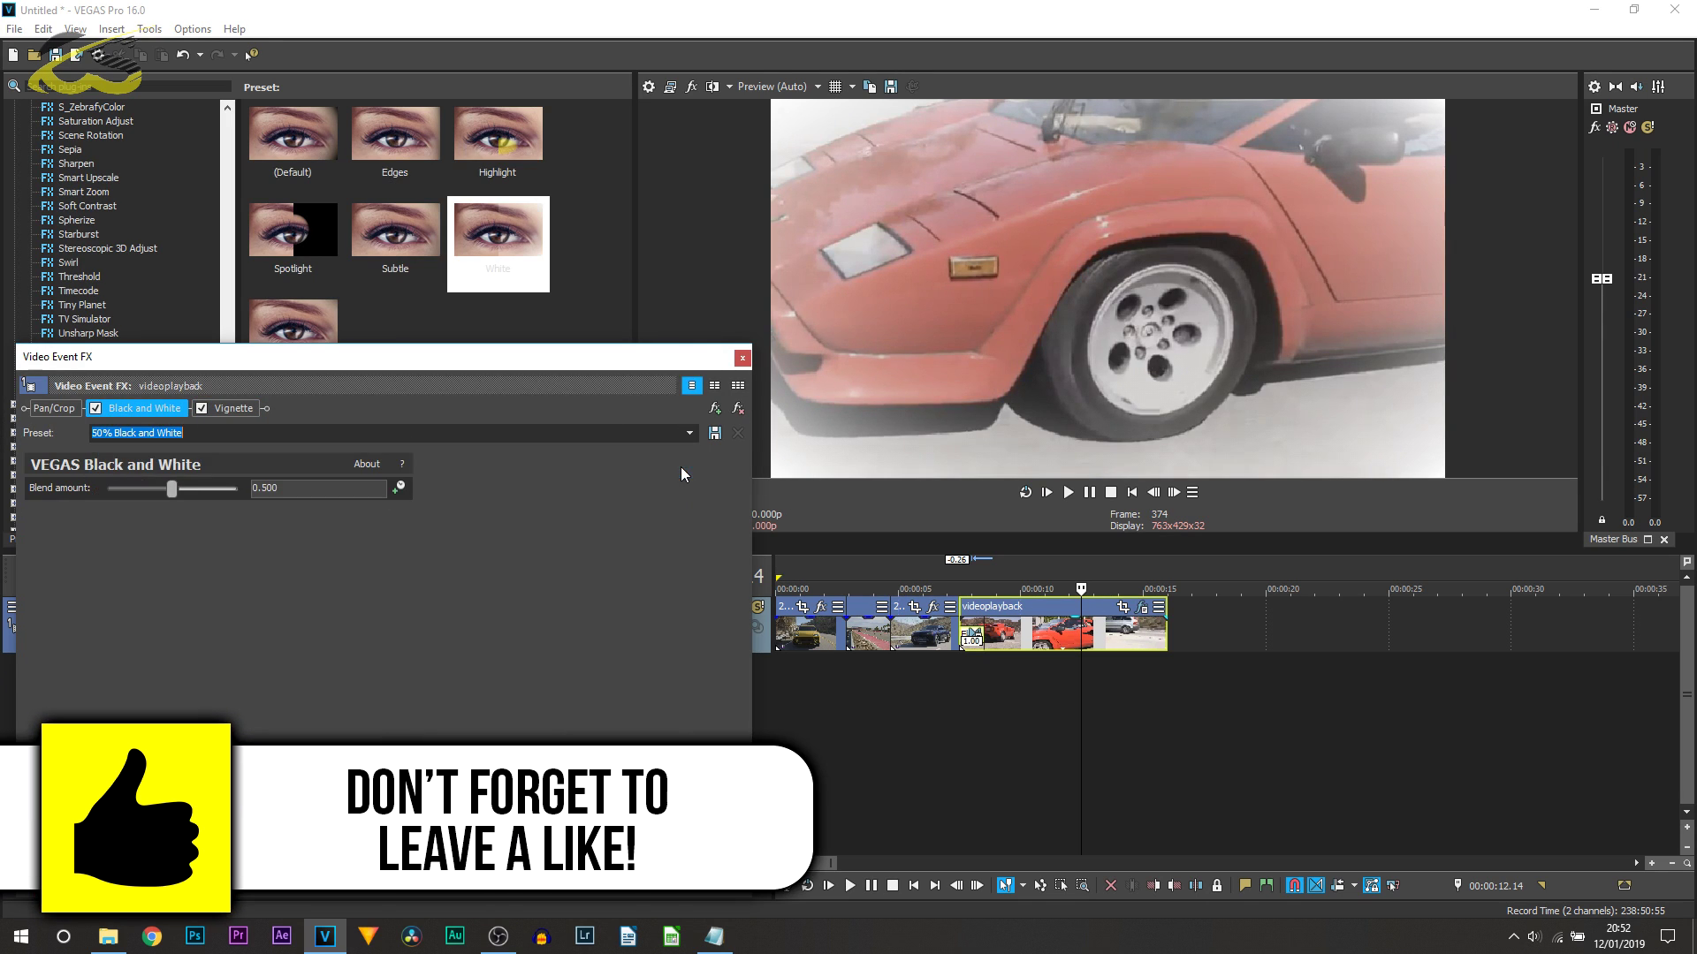
left_click(742, 358)
left_click(927, 723)
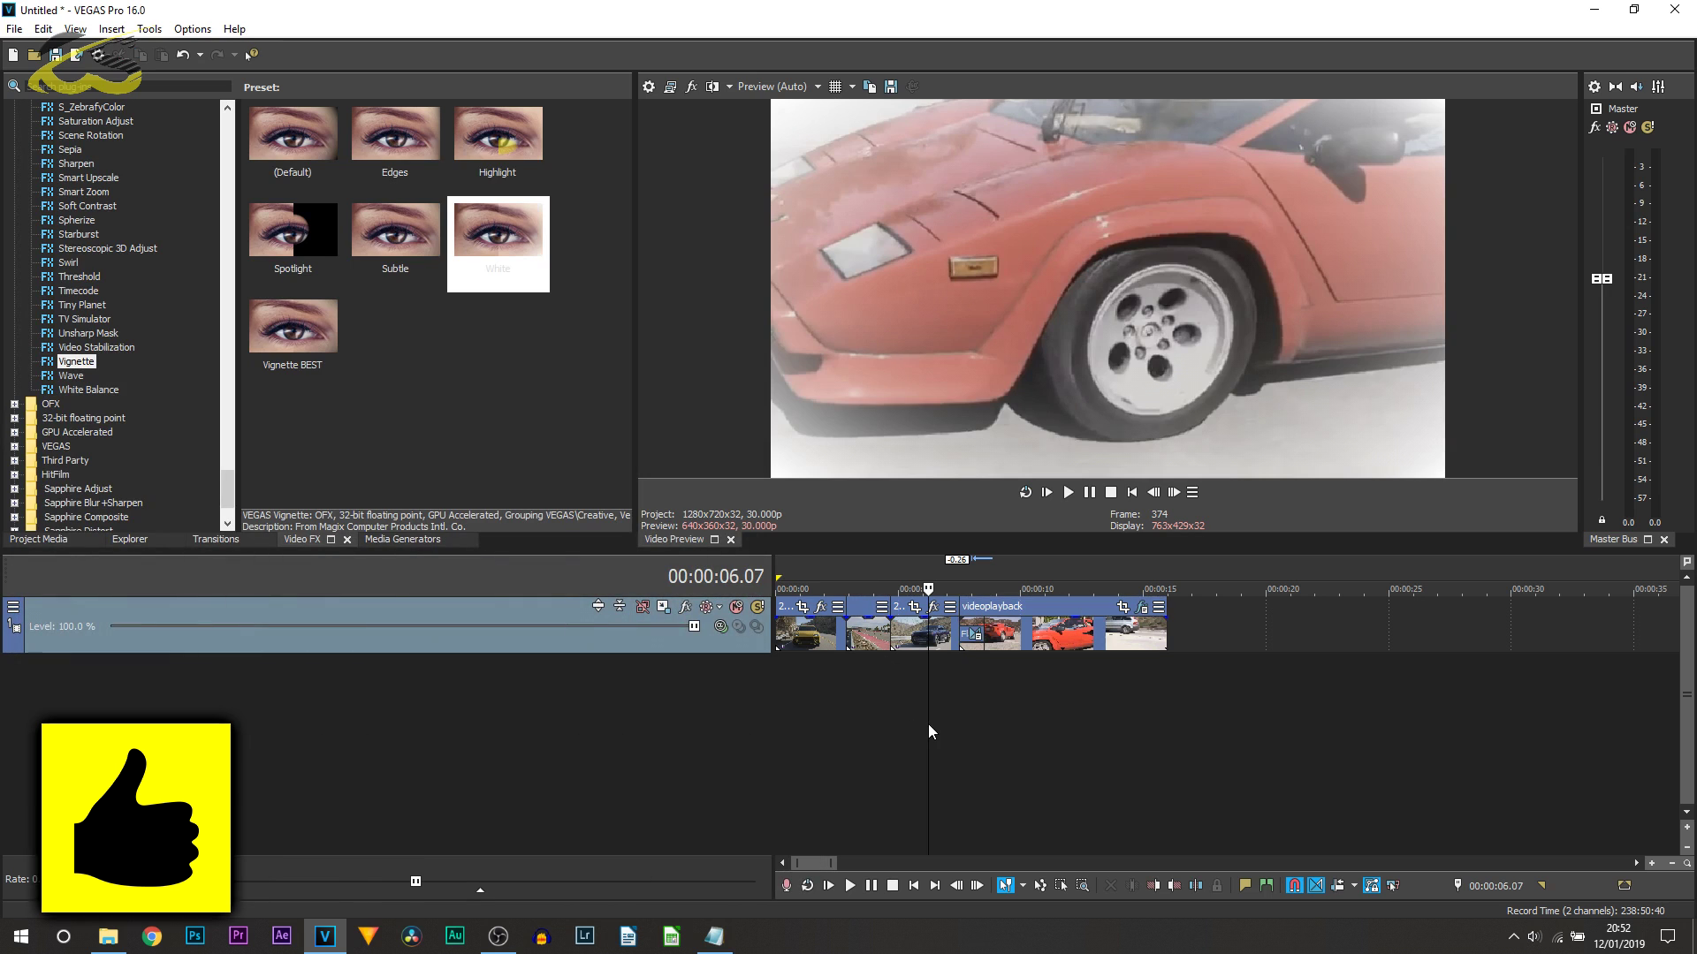
key("space")
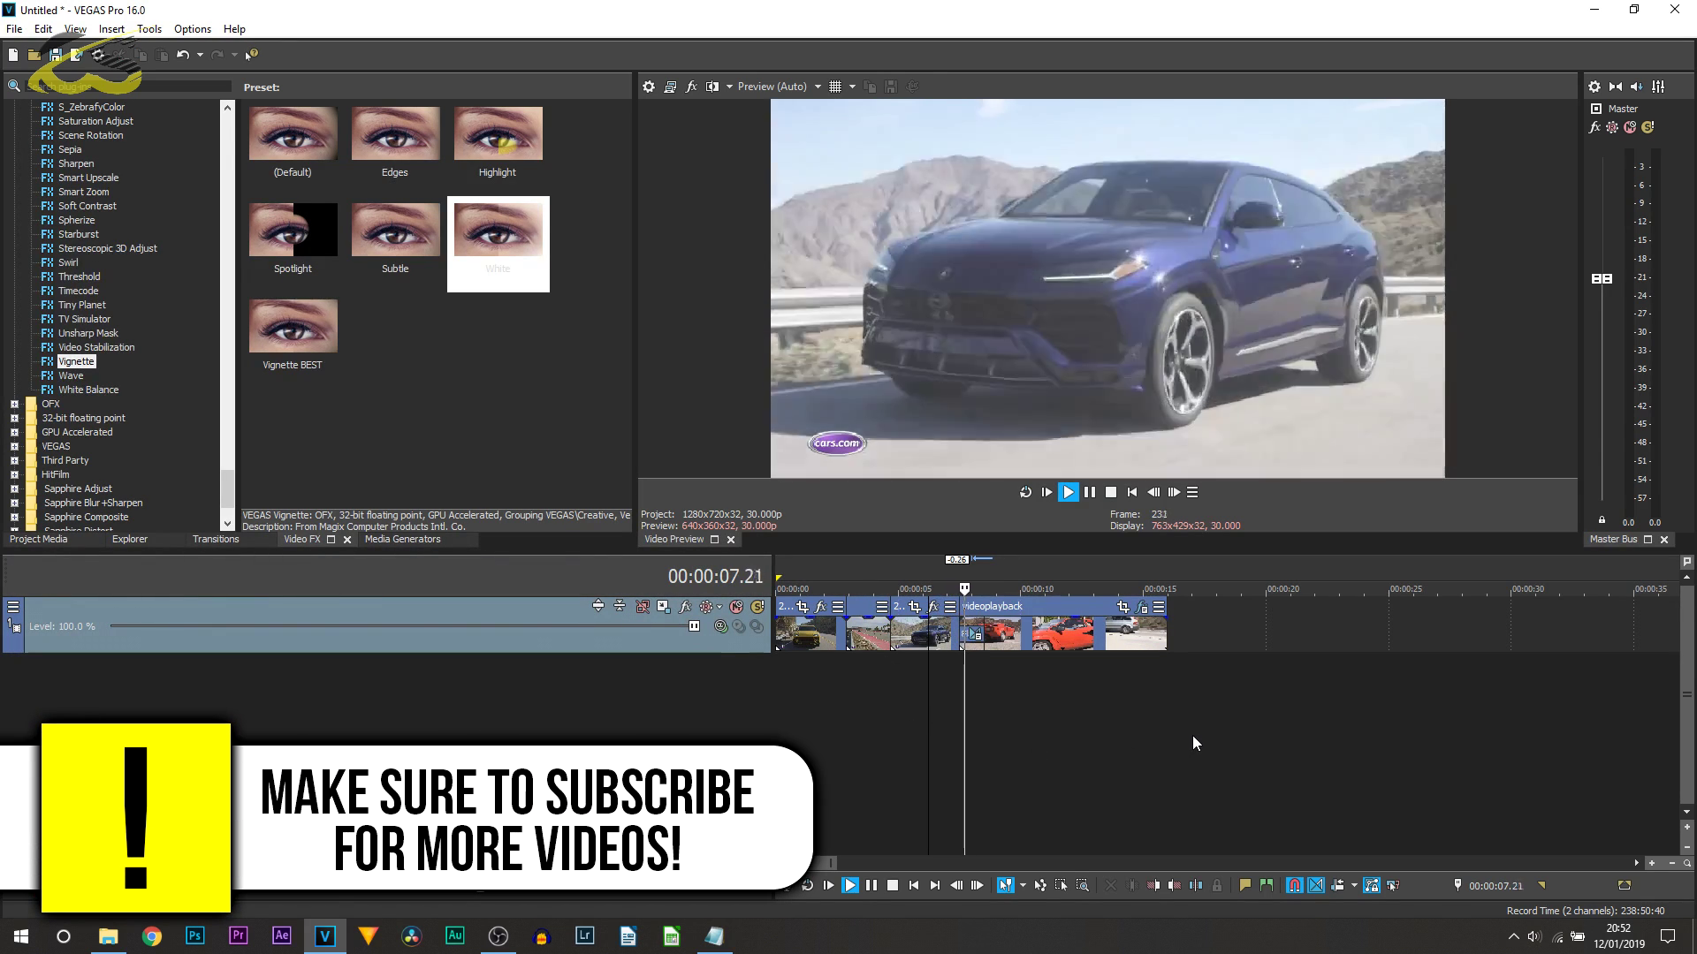